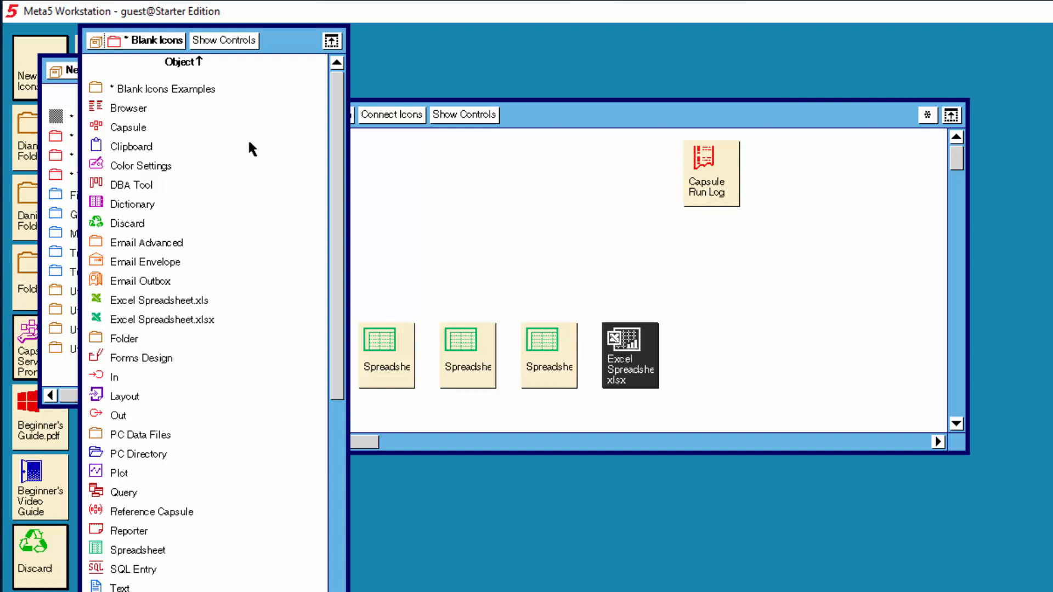
Add a Compress icon from the Filter Data transformer icons to the capsule and close the New Icons windows
left_click(155, 43)
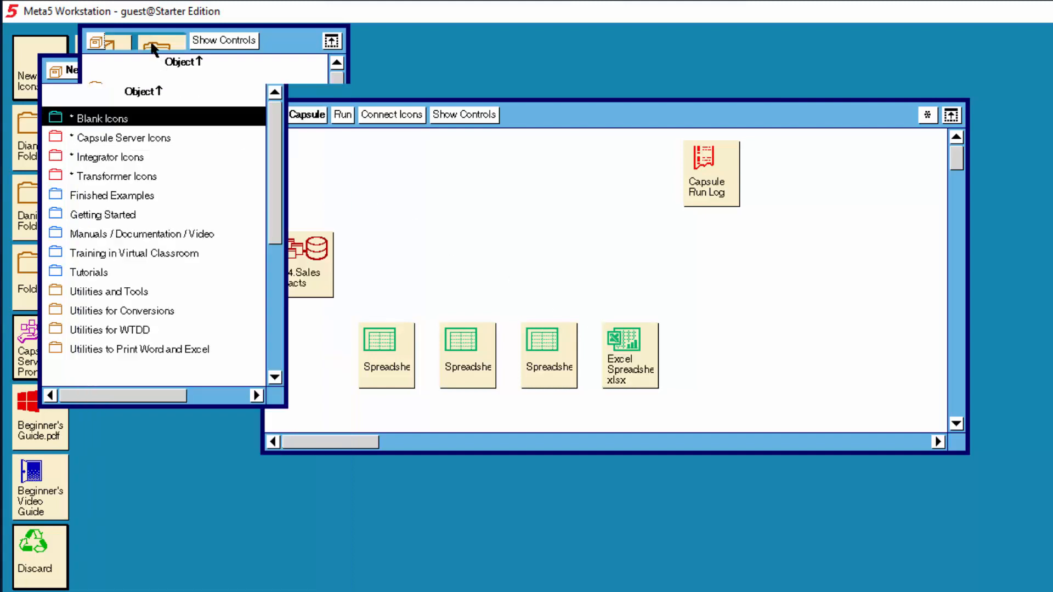
double_click(121, 182)
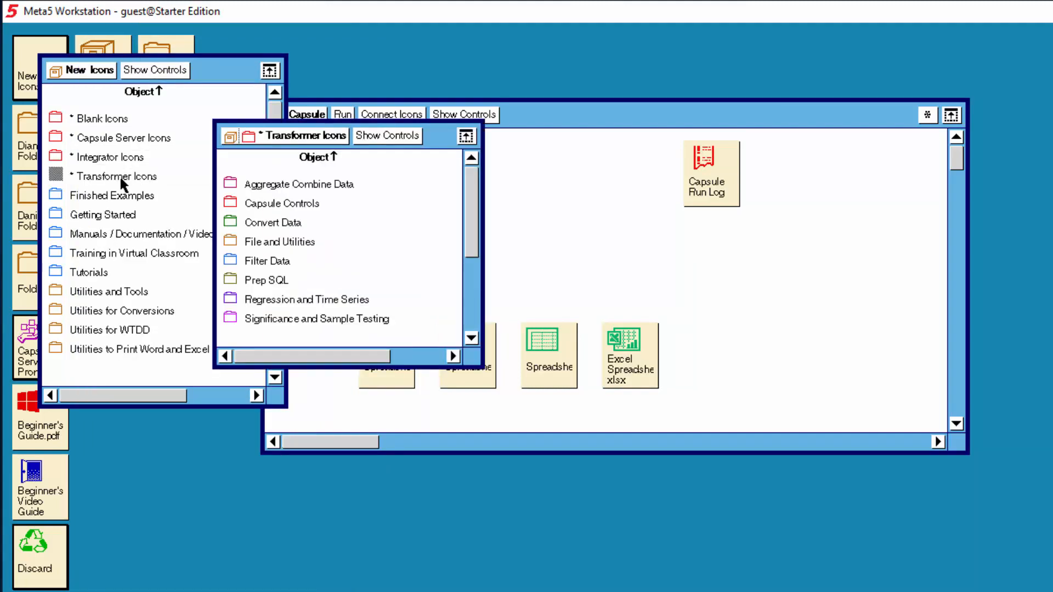
left_click(265, 264)
double_click(265, 262)
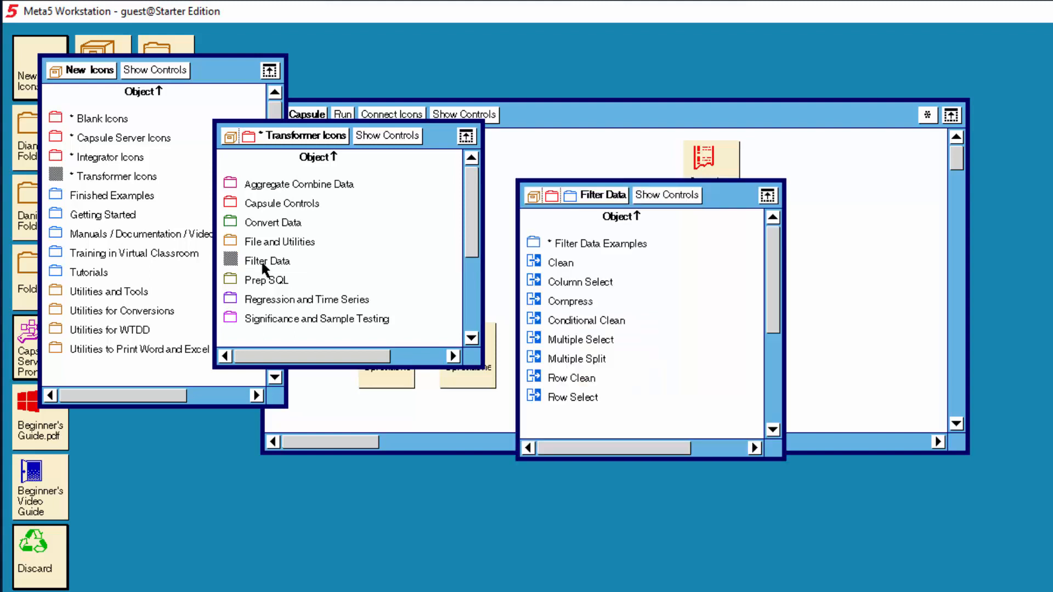
left_click(579, 306)
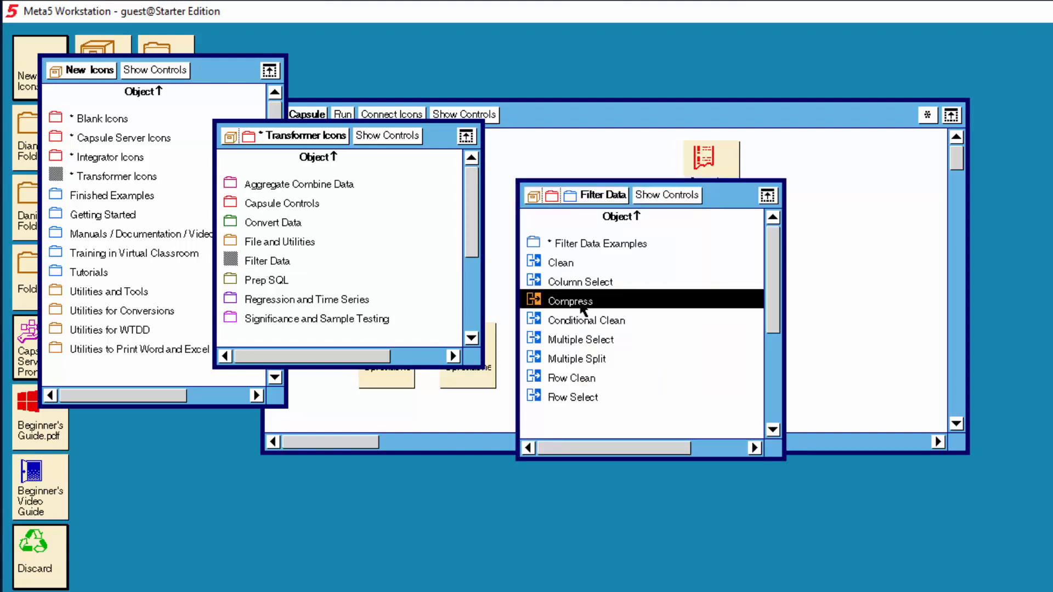
left_click(584, 310)
left_click(606, 307)
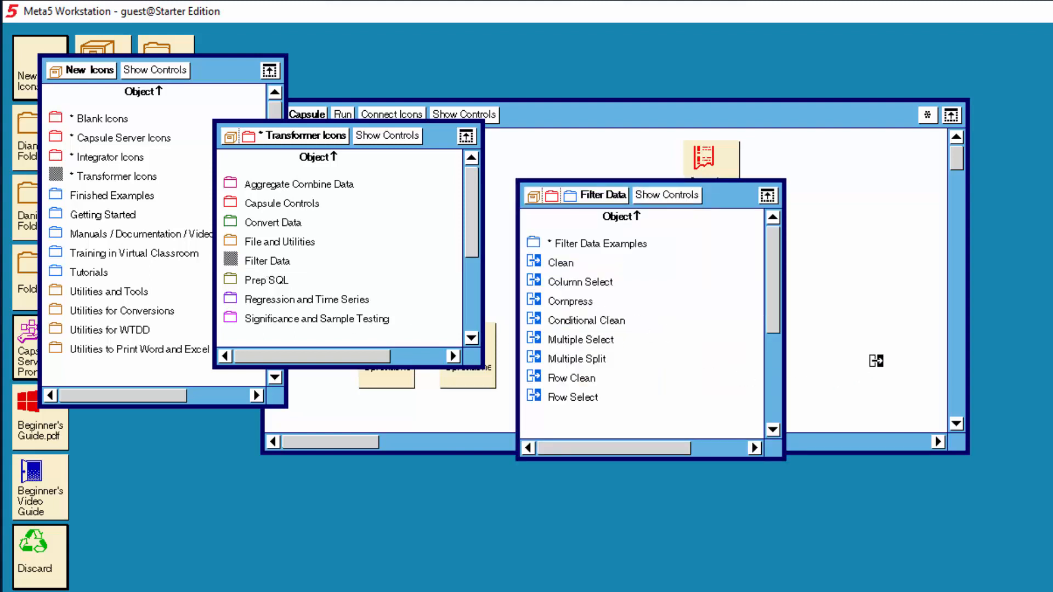
left_click(869, 353)
left_click(77, 70)
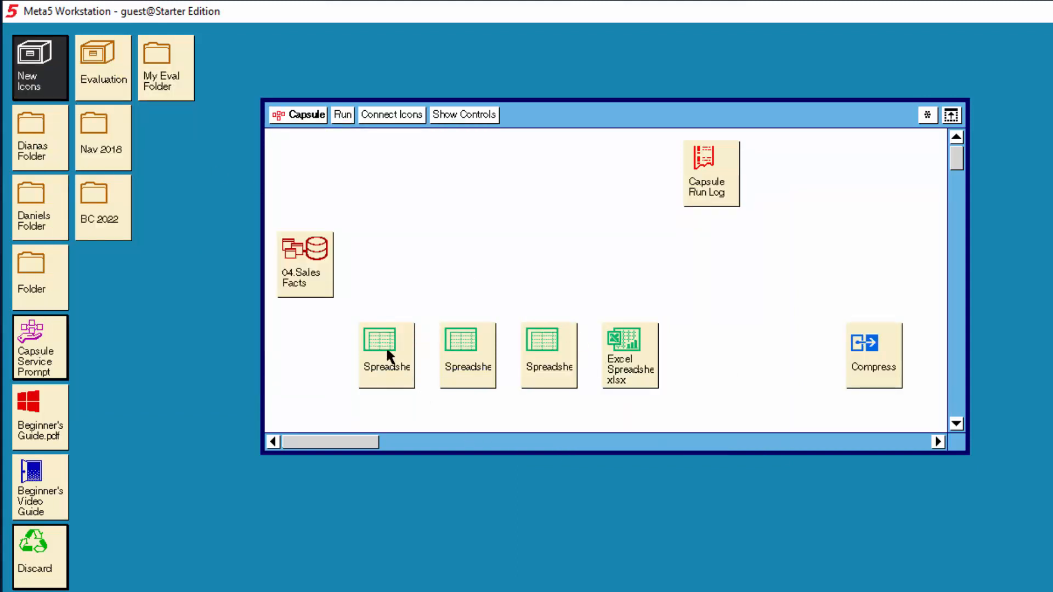
Arrange the capsule icons in a row as 04.Sales Facts, Spreadsheet, Compress, Spreadsheet, Excel Spreadsheet, with the third Spreadsheet above the second
left_click_drag(386, 347, 378, 258)
left_click_drag(465, 344, 461, 273)
left_click_drag(539, 365, 547, 193)
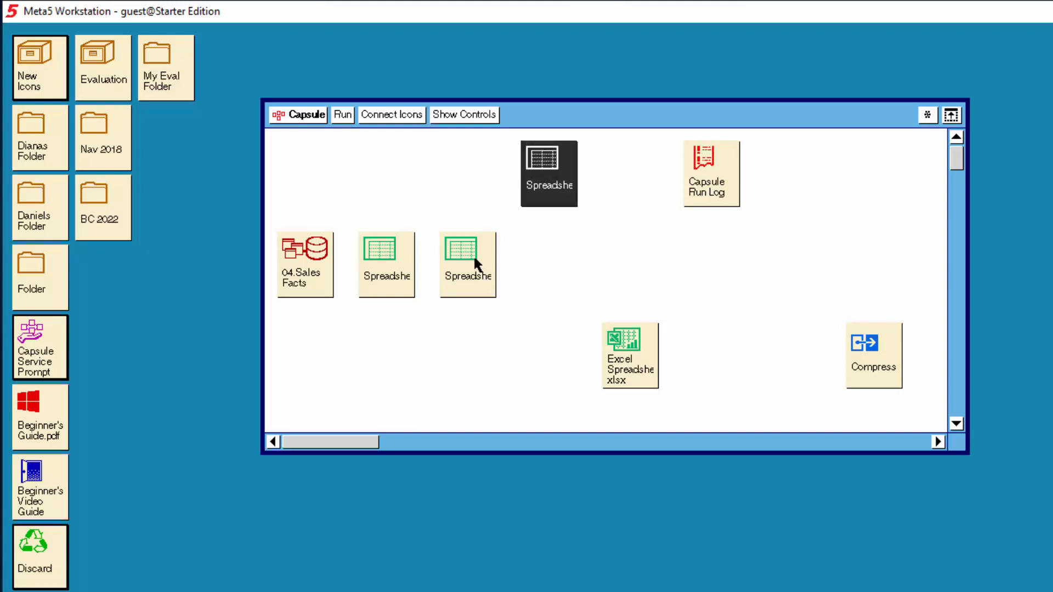
left_click_drag(475, 259, 542, 264)
left_click_drag(877, 348, 470, 258)
left_click_drag(630, 367, 630, 276)
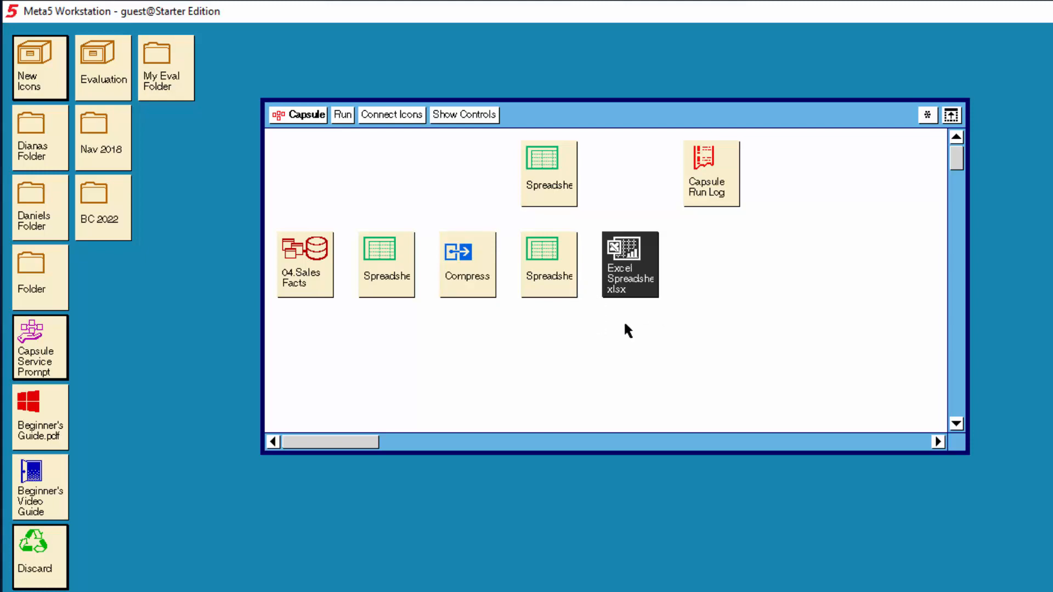
Open the capsule's Excel Spreadsheet and define the name DataName_h for cells A1:T1 on Sheet1
double_click(627, 278)
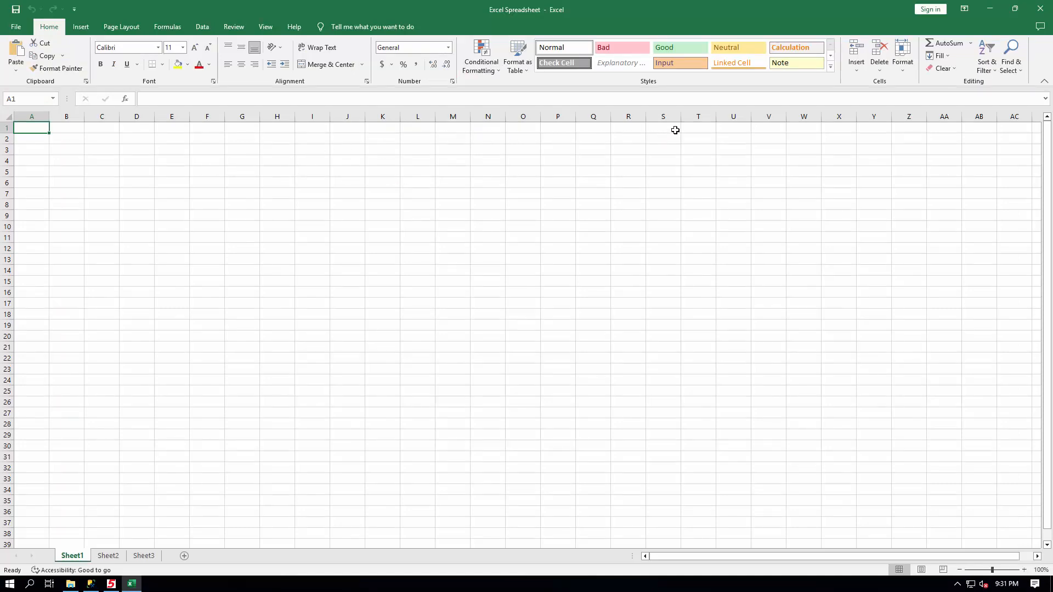
left_click(699, 130, "shift")
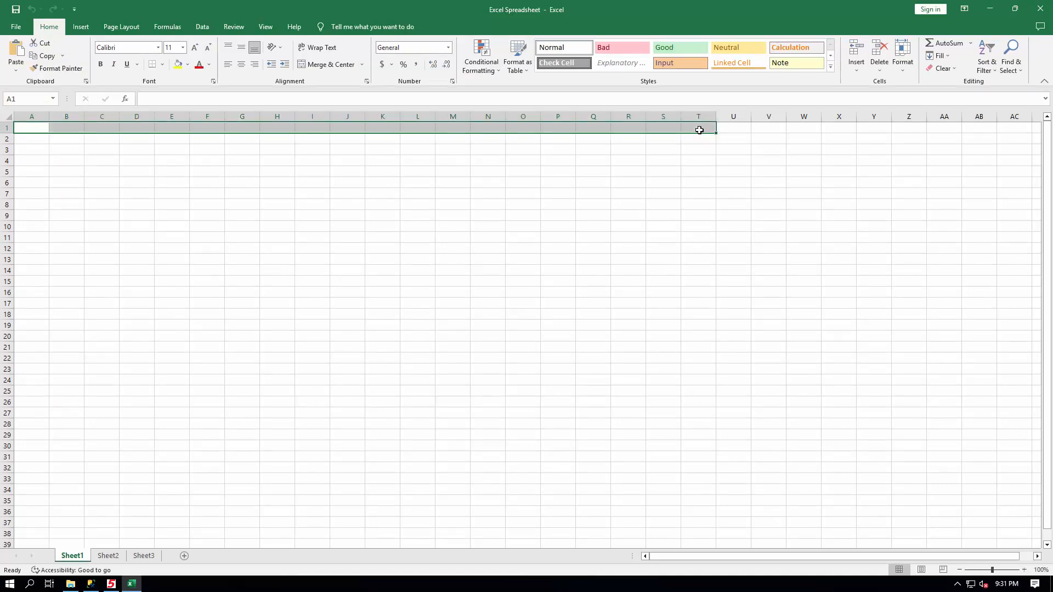
right_click(698, 130)
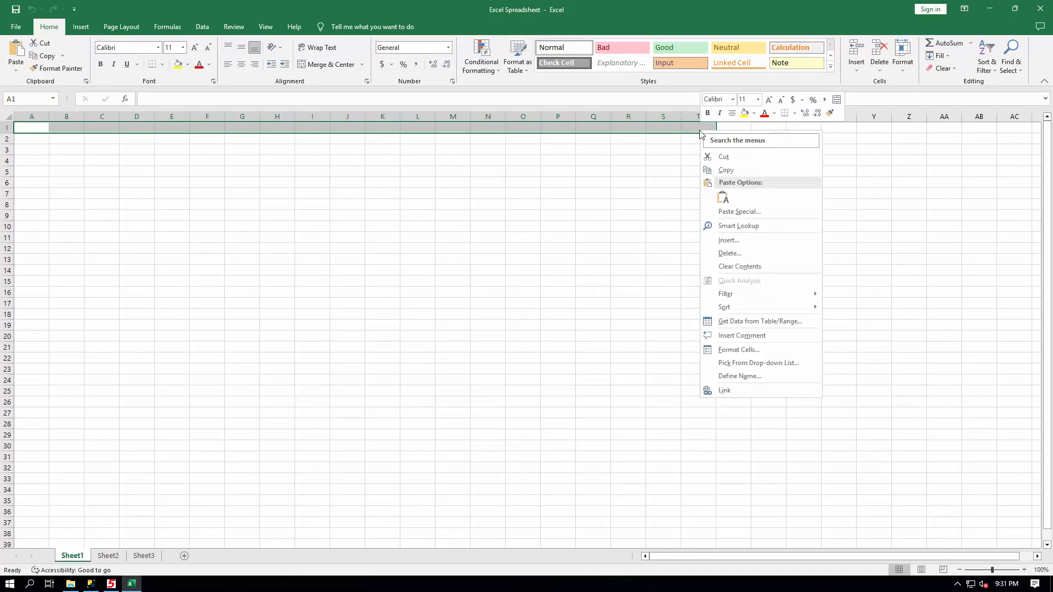
left_click(740, 376)
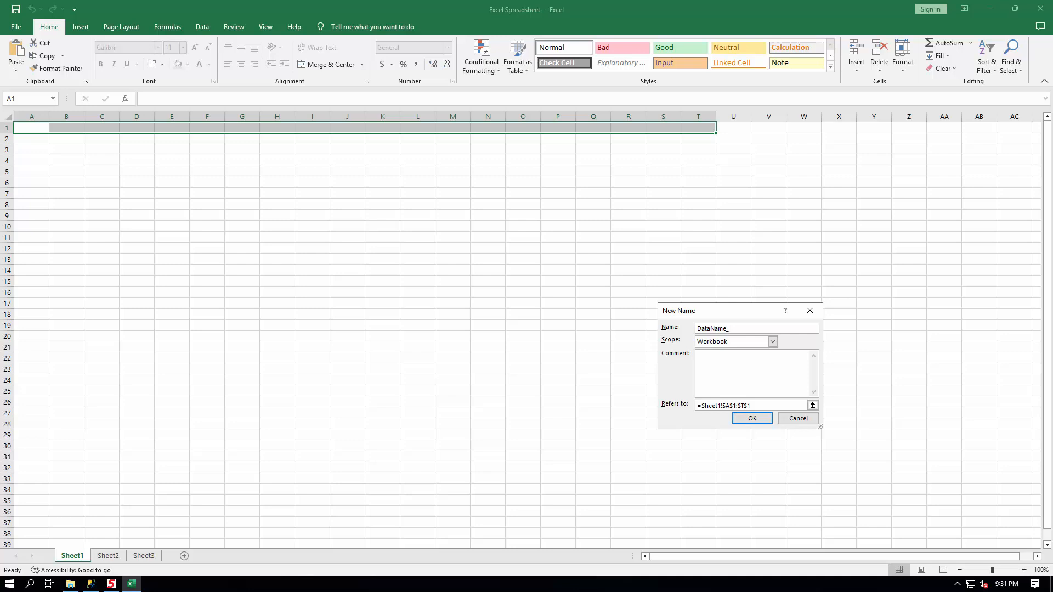
left_click(750, 422)
left_click(751, 419)
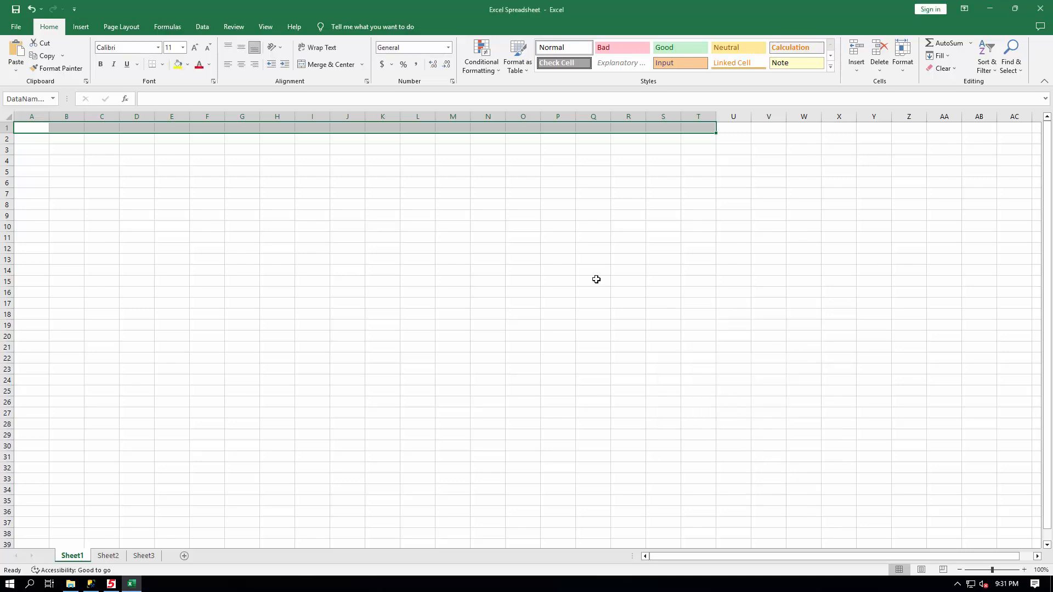
Define the name DataName_d for cells A2:T2 on Sheet1
left_click(40, 139)
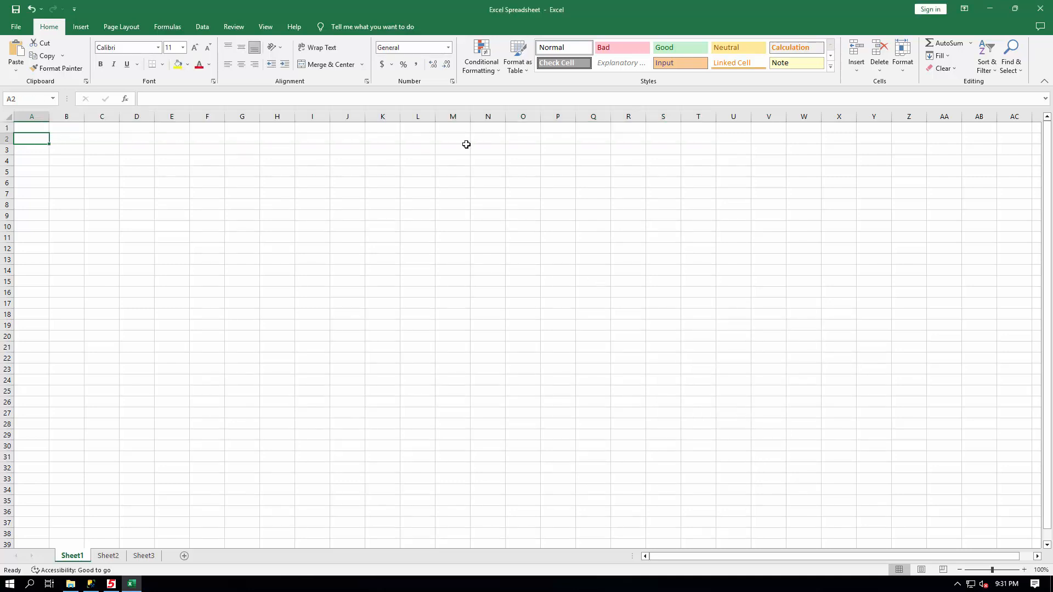
left_click(698, 139, "shift")
right_click(699, 141)
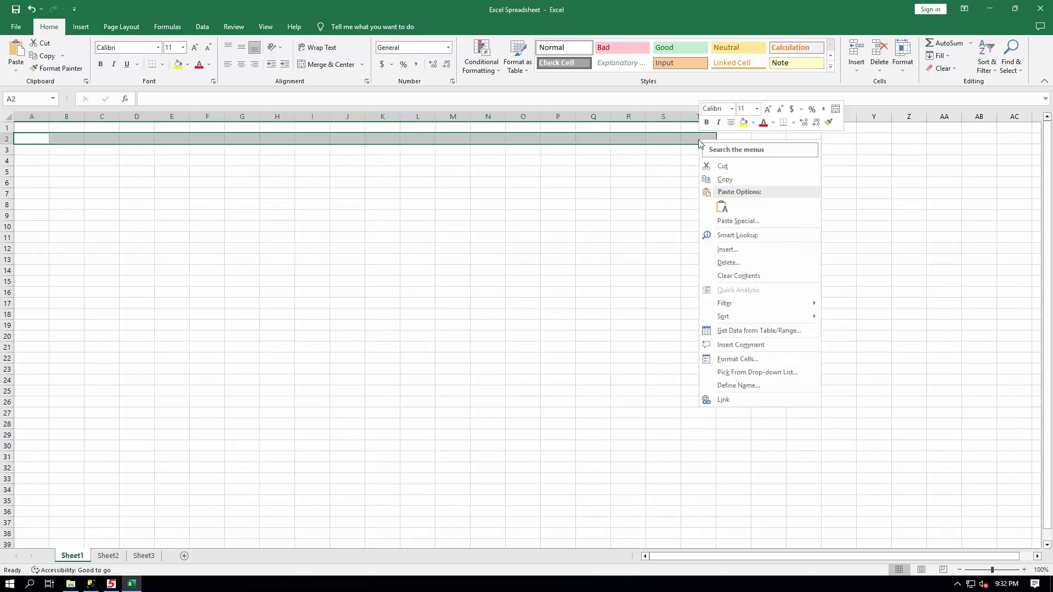
left_click(735, 386)
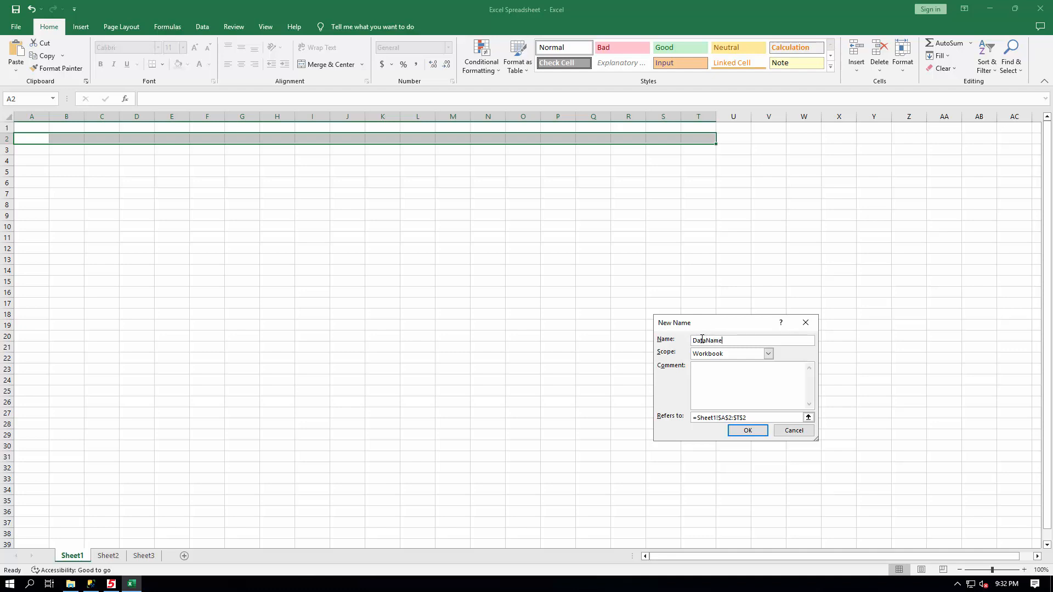
left_click(747, 432)
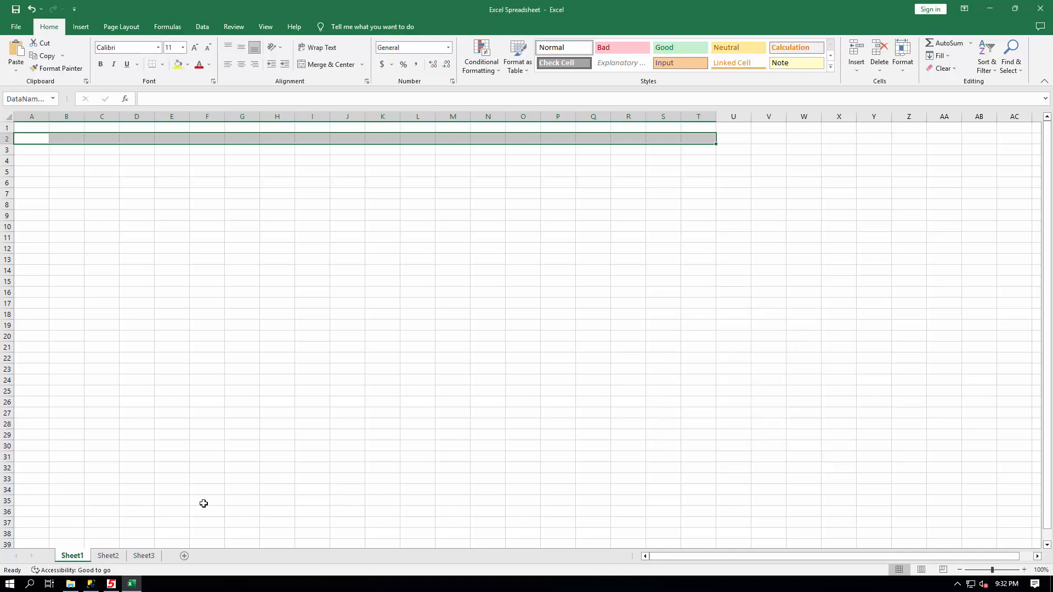
Rename the worksheet Sheet1 as DataName_s
double_click(75, 556)
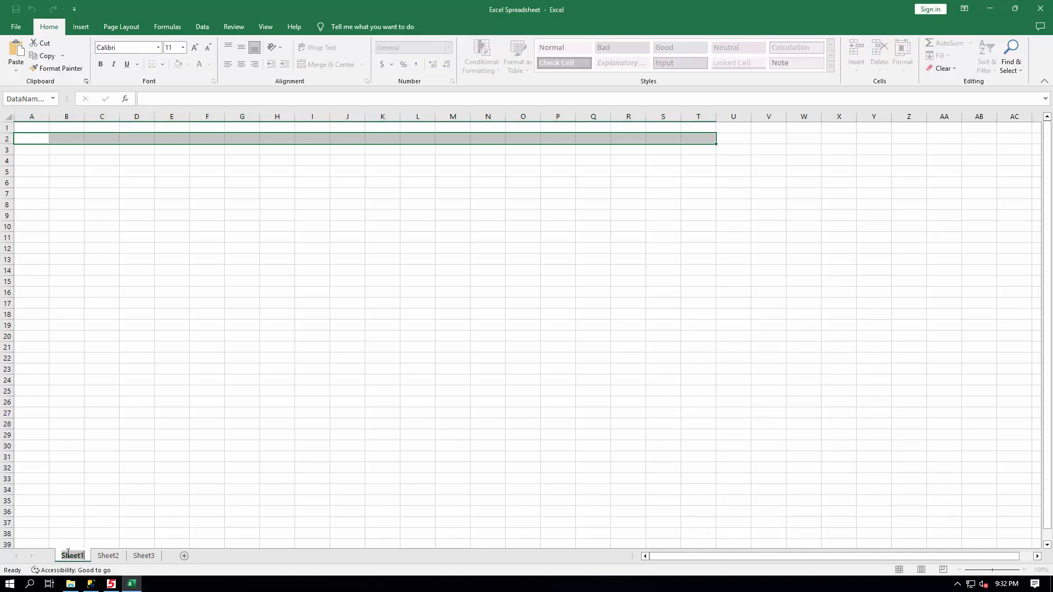
type("DataNam")
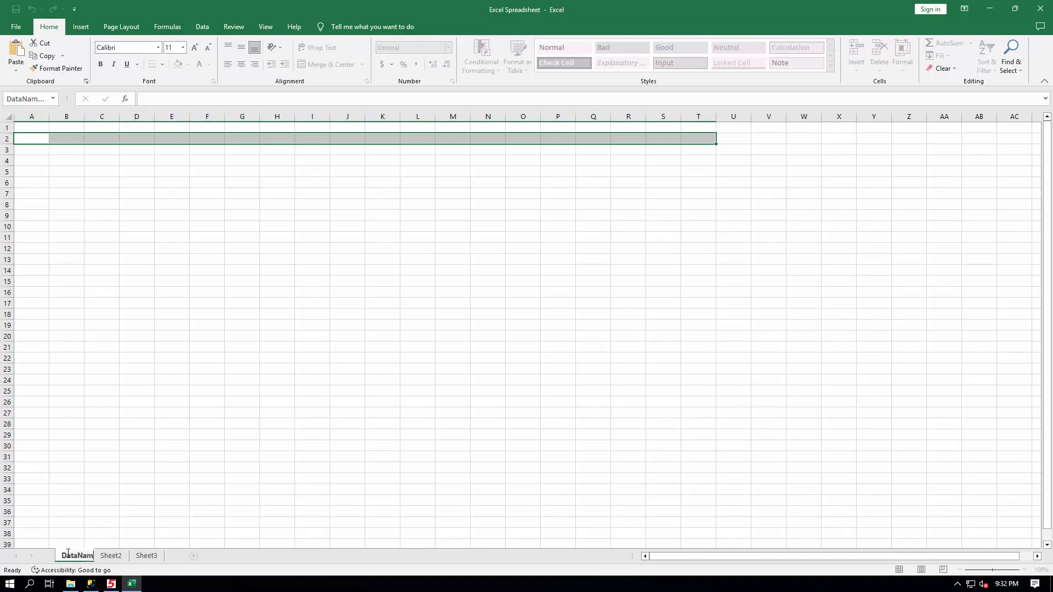
type("e_s")
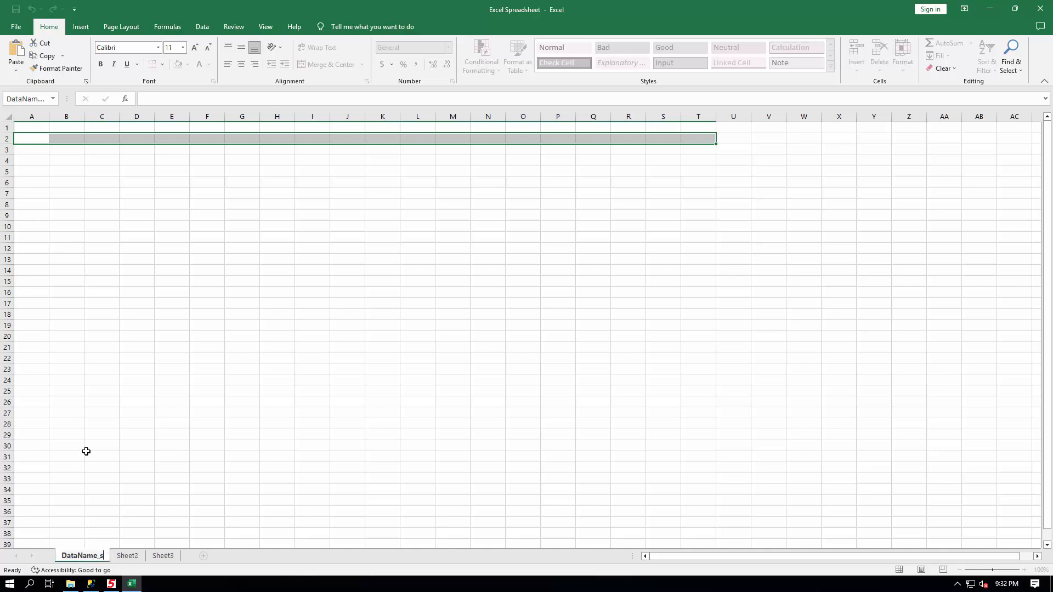
left_click(129, 412)
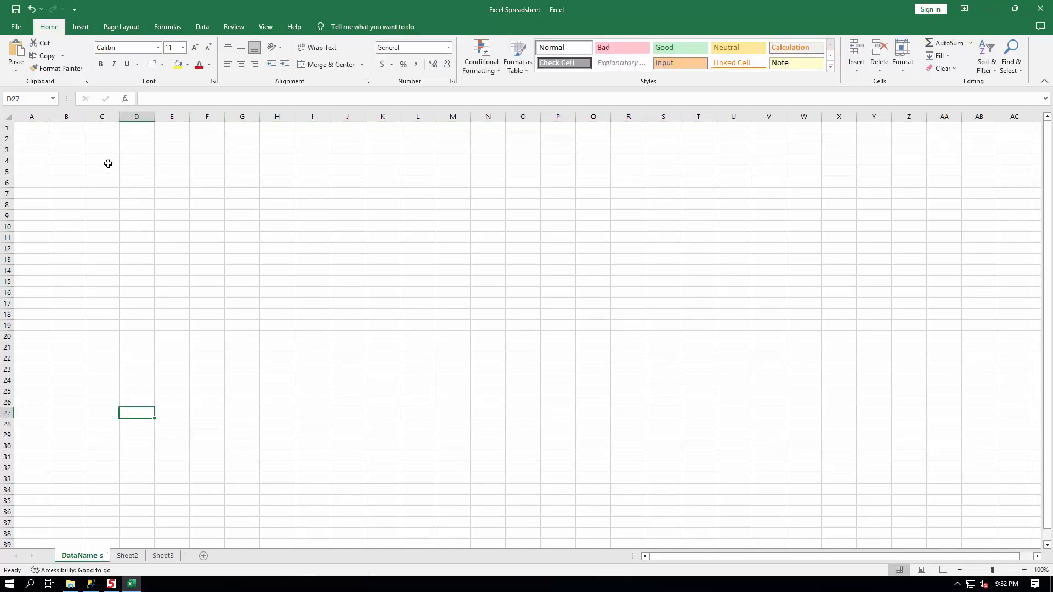
Check the cell ranges behind the names DataName_h and DataName_d, and close the workbook
left_click(52, 98)
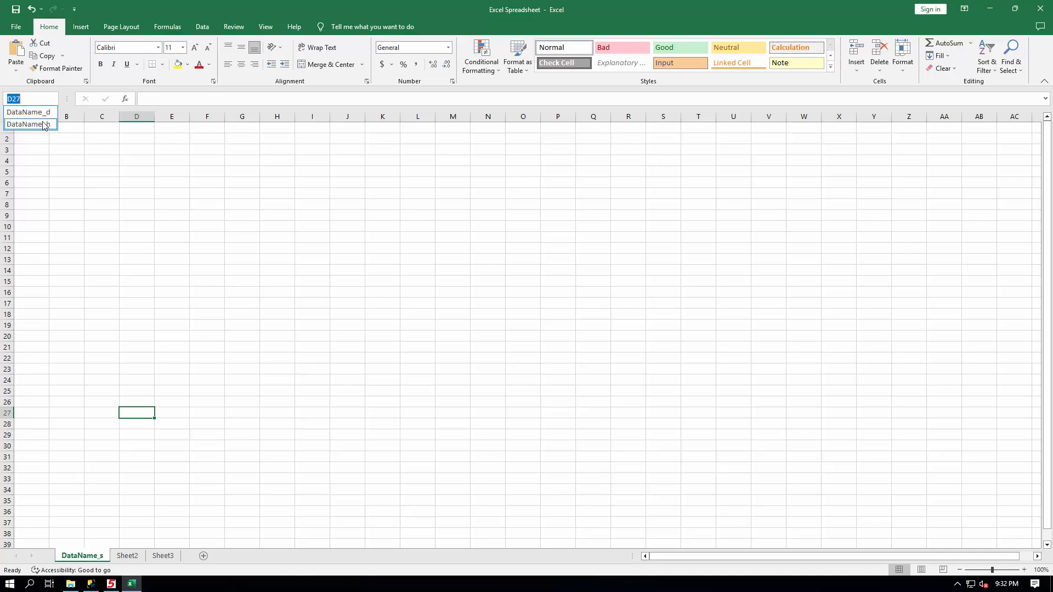
left_click(44, 124)
left_click(52, 100)
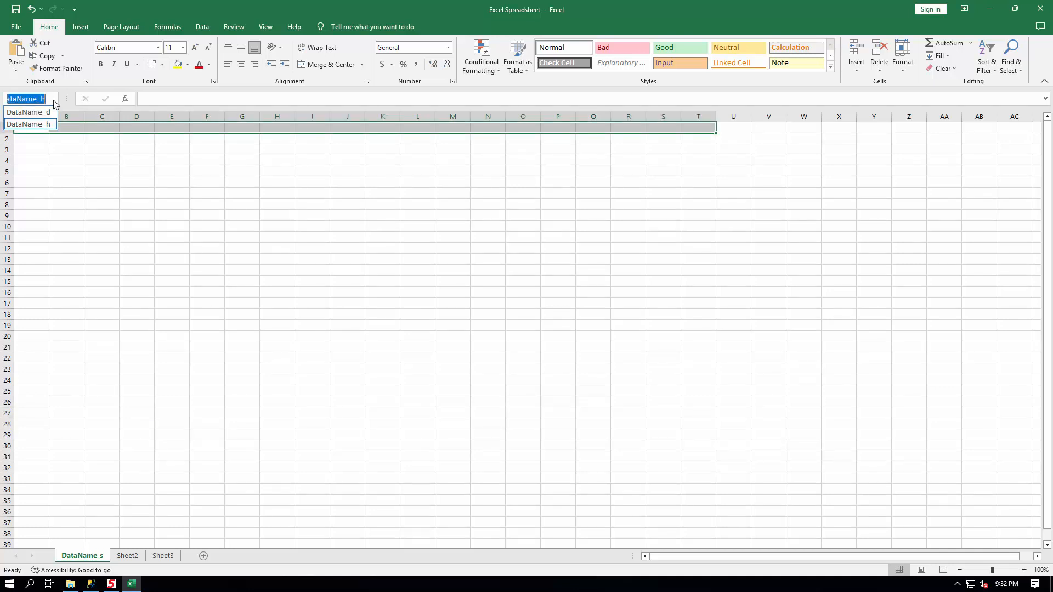
left_click(46, 115)
left_click(85, 183)
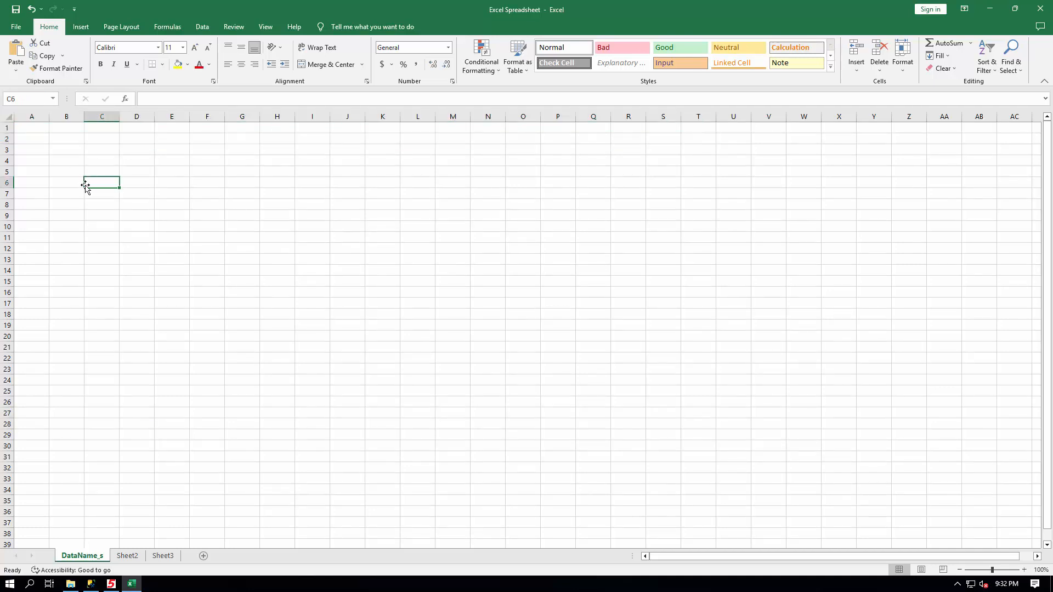
left_click(1040, 8)
left_click(499, 308)
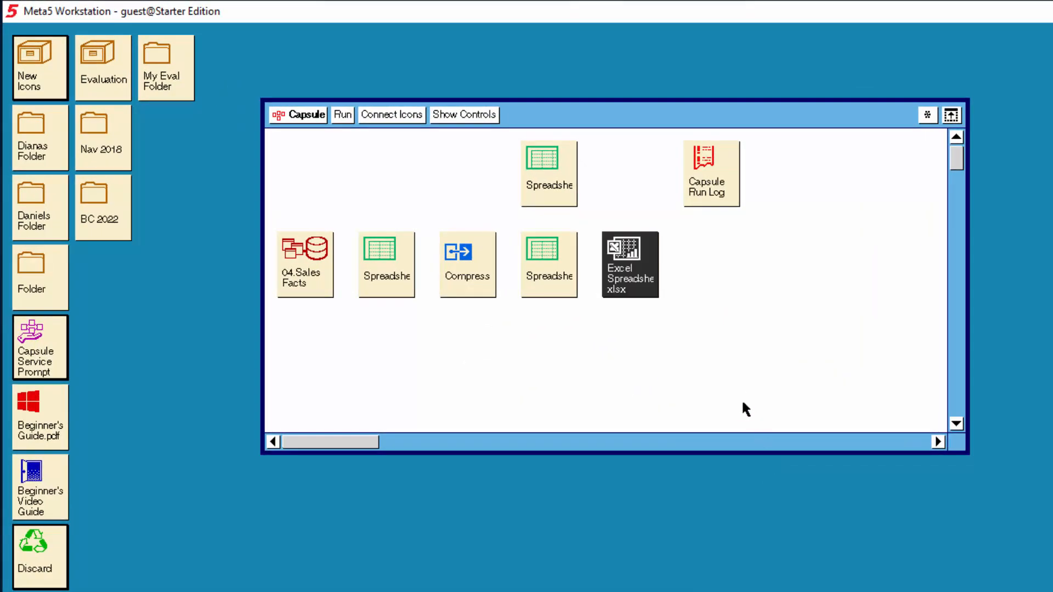
Set the General Qualifier of the 04.Sales Facts query to 0 = 1, run the query and close it
left_click(312, 274)
left_click(310, 272)
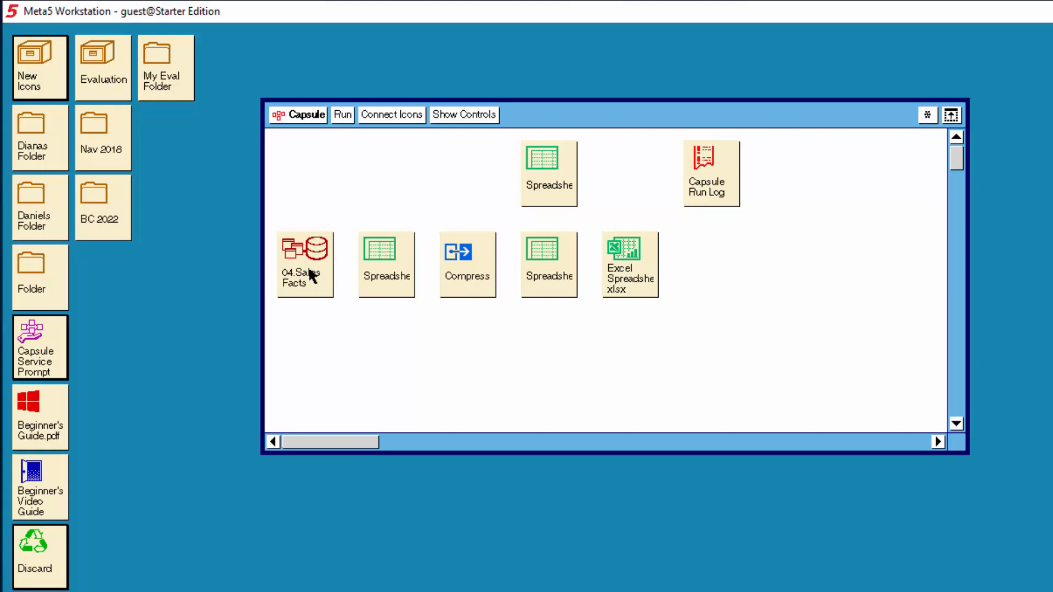
double_click(310, 273)
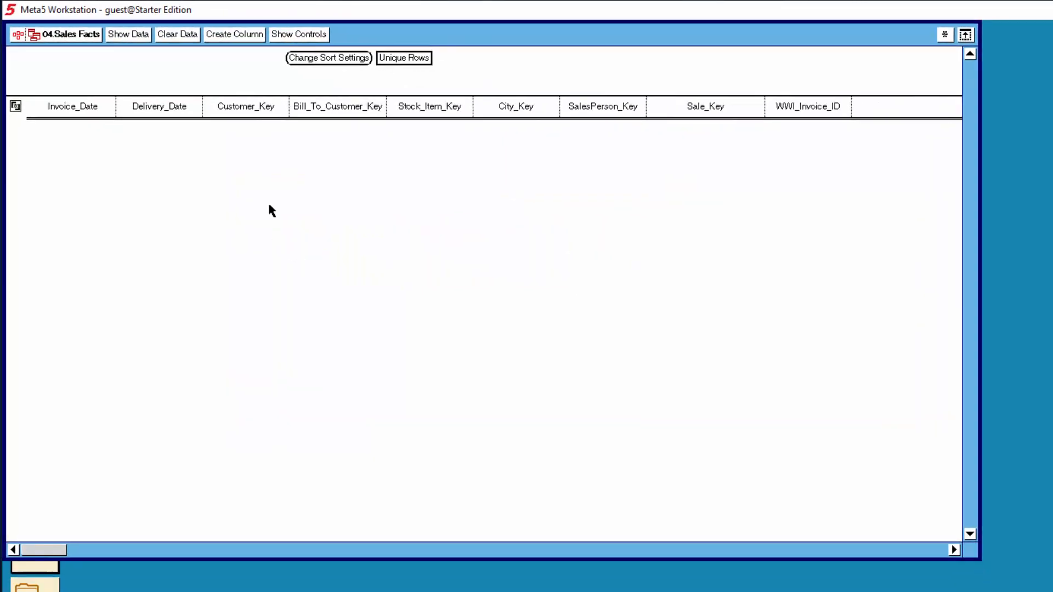
left_click(249, 30)
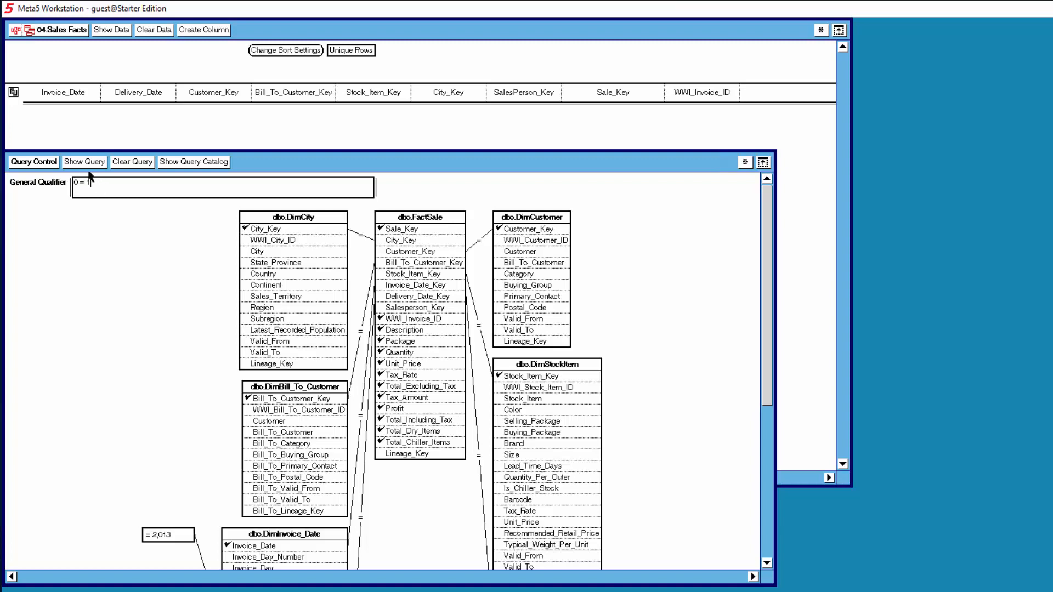
left_click(49, 162)
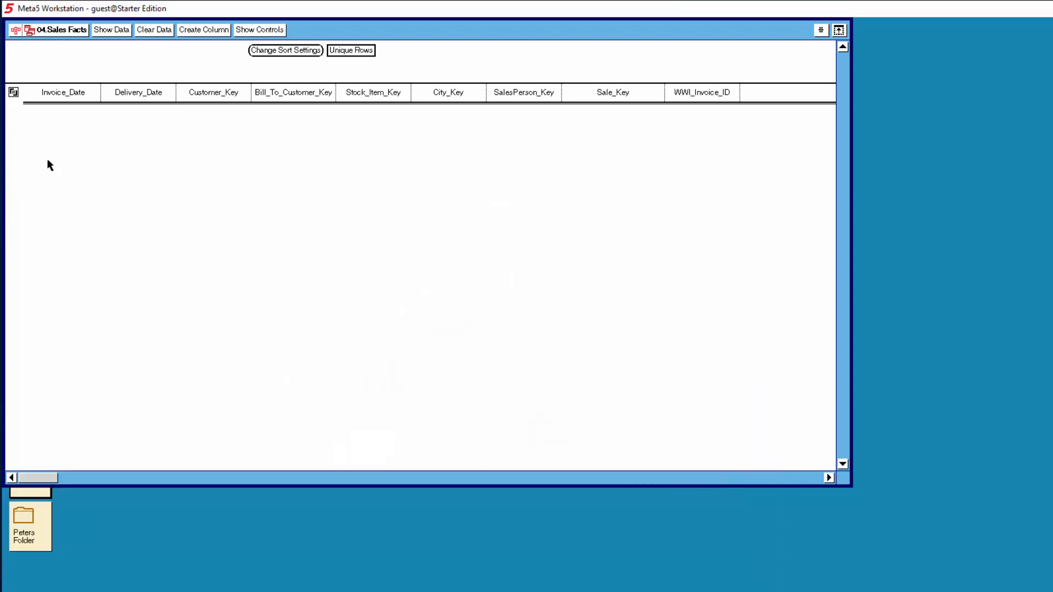
left_click(115, 31)
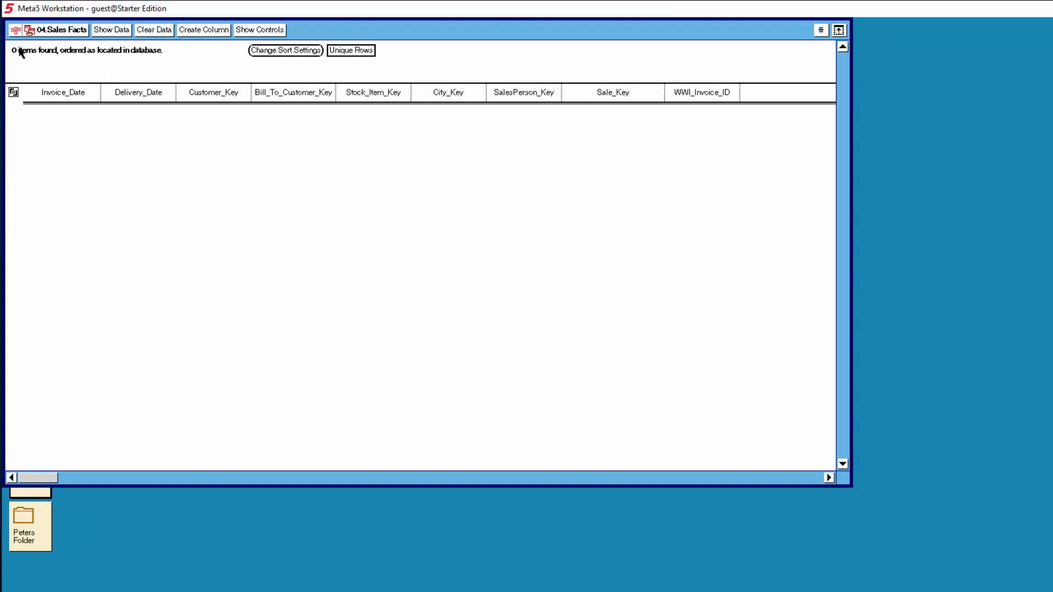
left_click(61, 29)
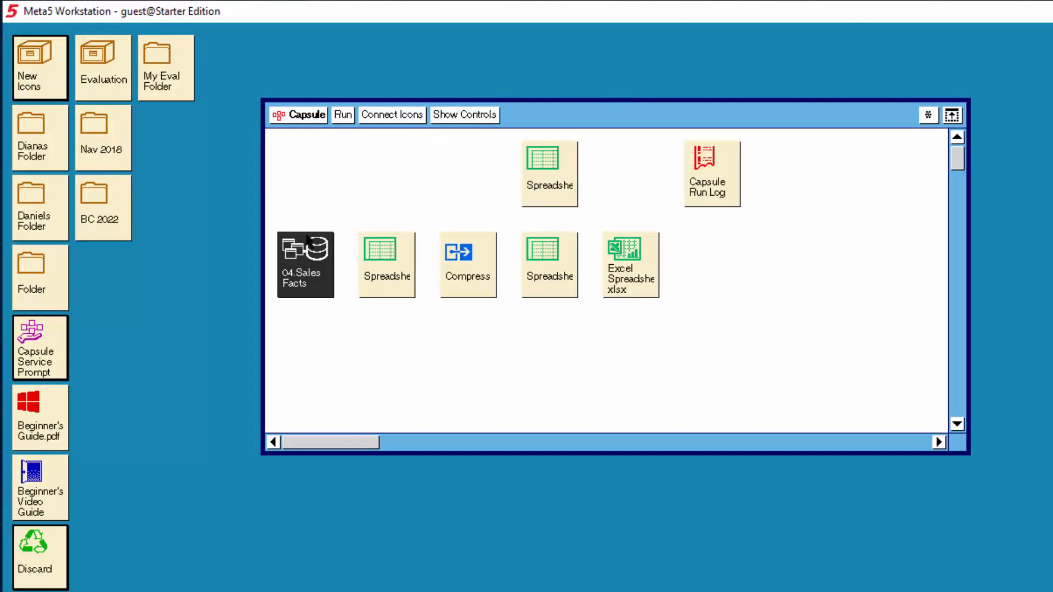
Connect the 04.Sales Facts query to the upper Spreadsheet icon
left_click(405, 180)
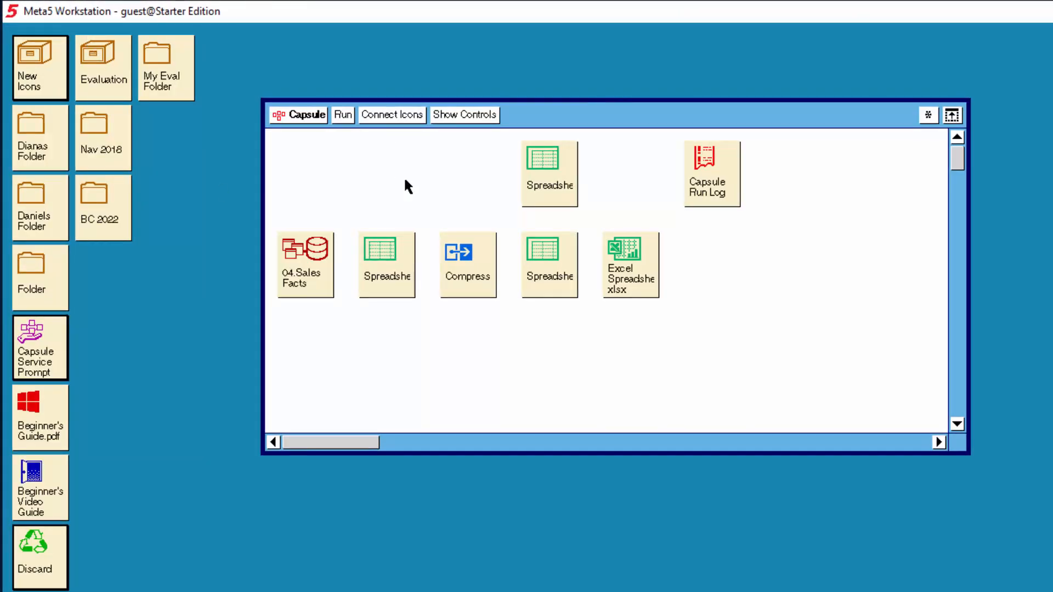
left_click(544, 189)
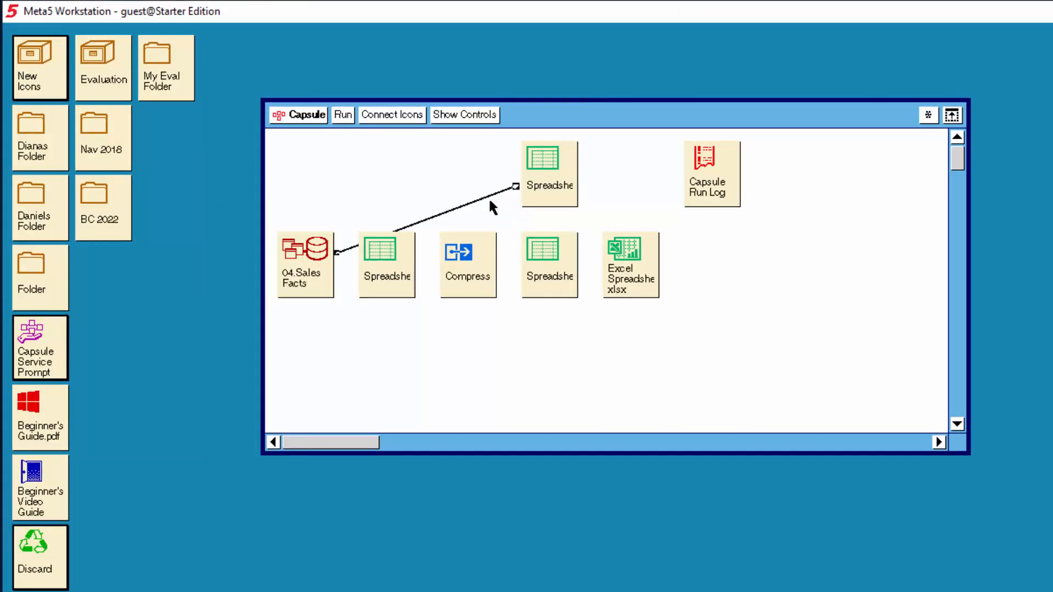
Rename the upper Spreadsheet icon, which receives the 04.Sales Facts data, as Headers
left_click(546, 191)
left_click(547, 214)
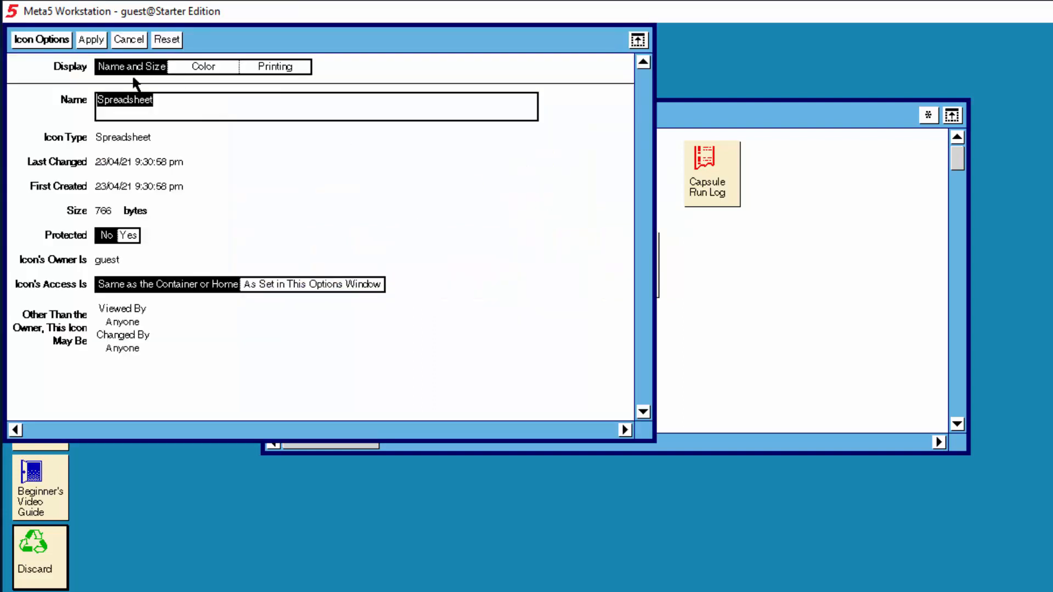
type("Heade")
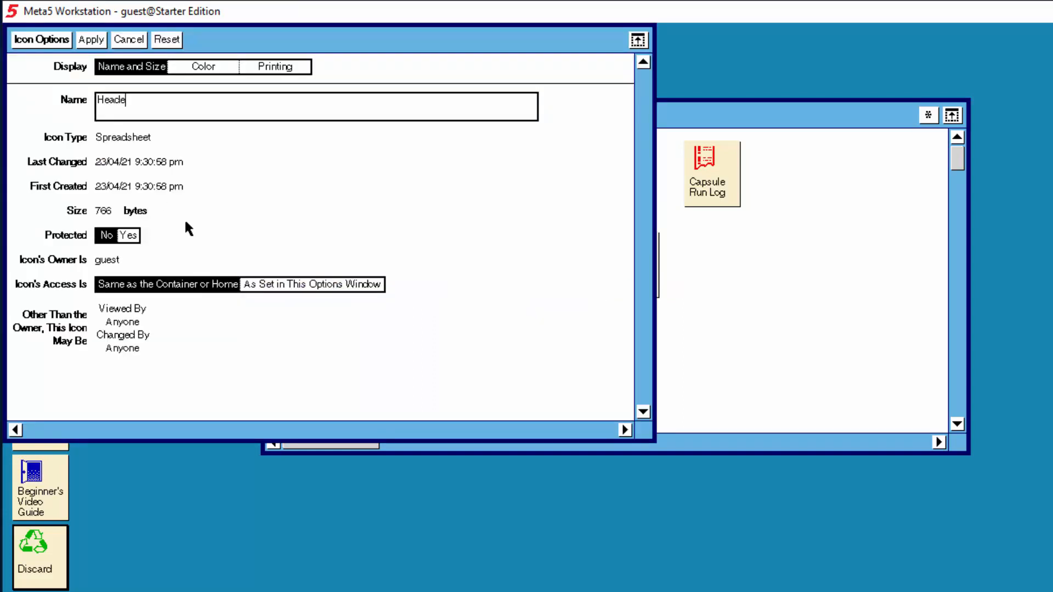
type("rs")
left_click(55, 42)
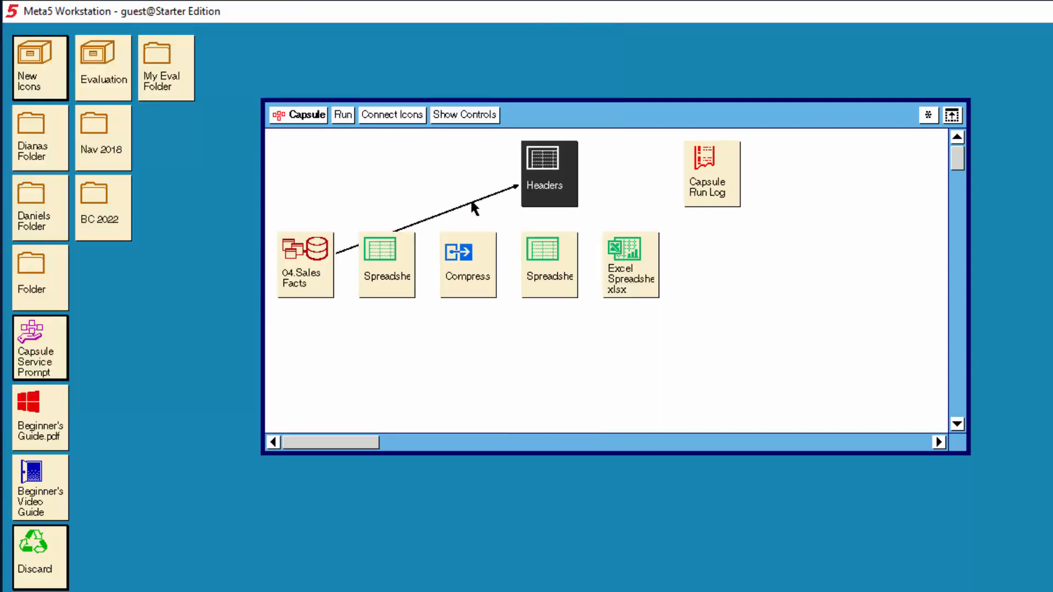
Run the capsule from the 04.Sales Facts query, check all column headings in the Headers spreadsheet and close it
left_click(315, 248)
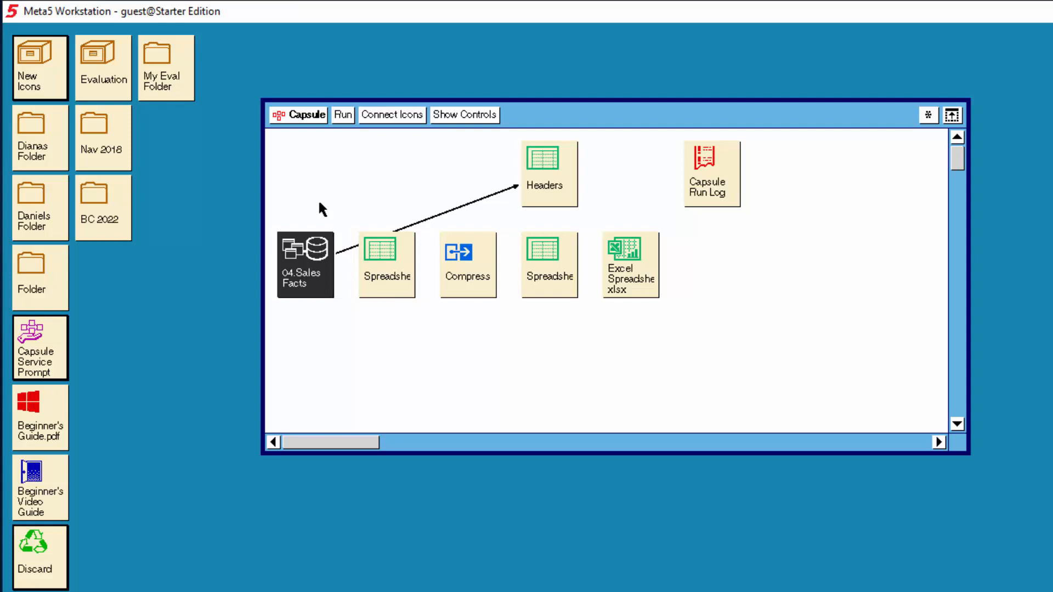
left_click(342, 114)
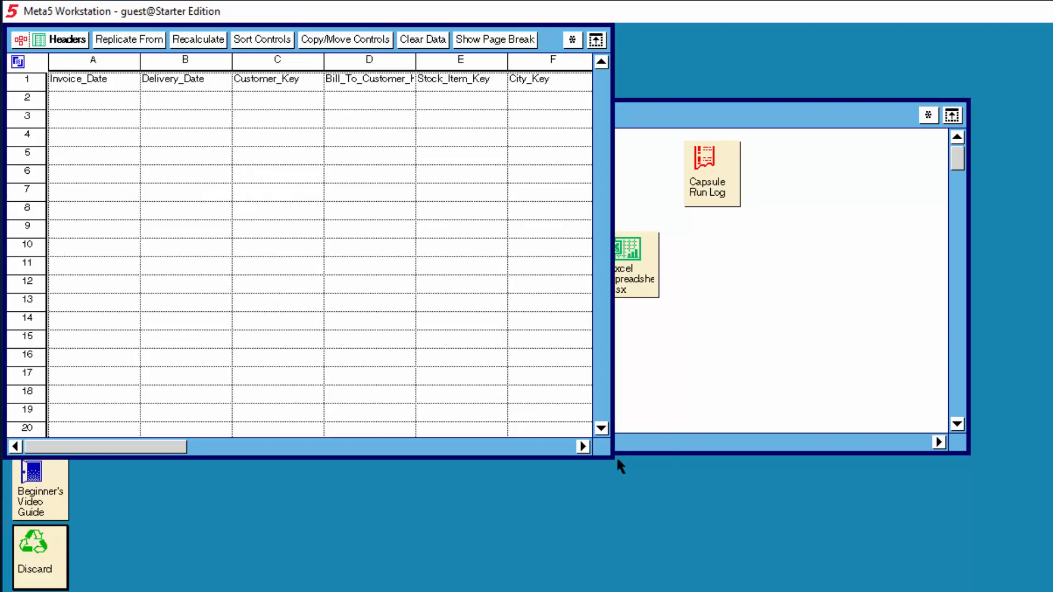
left_click_drag(631, 463, 862, 499)
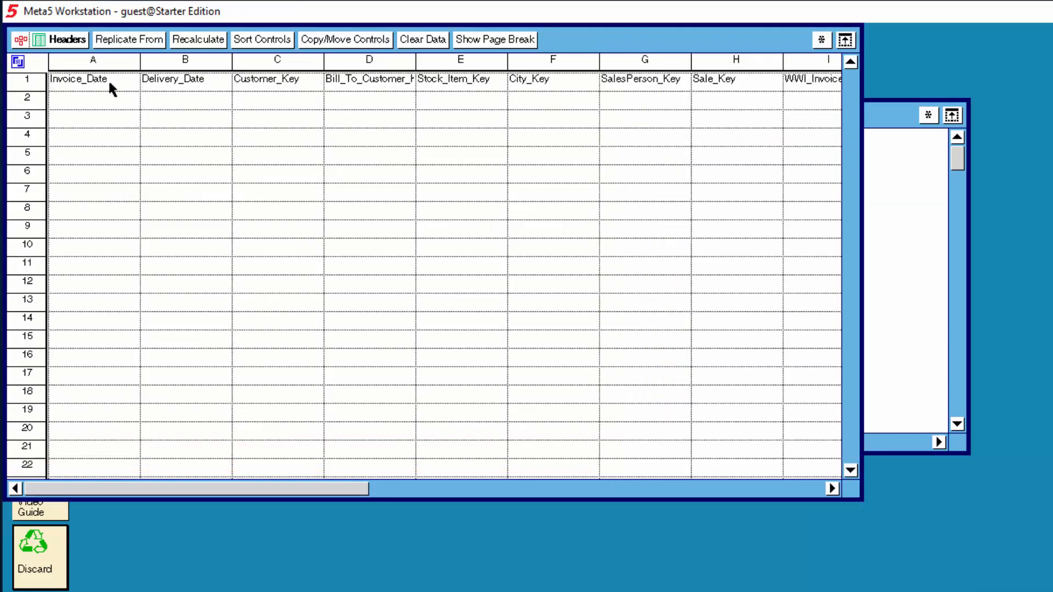
left_click(805, 492)
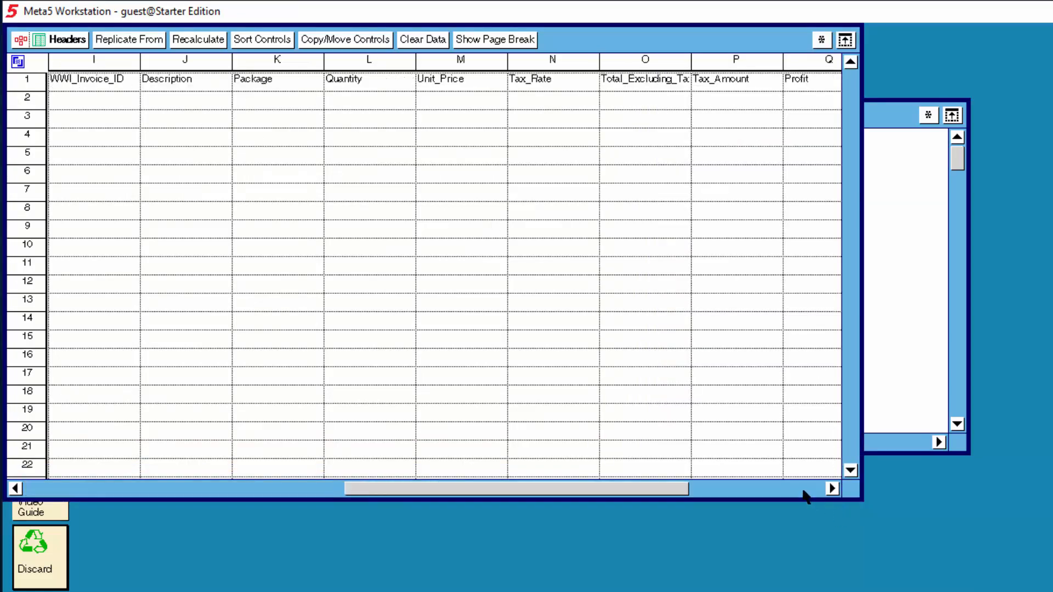
left_click(804, 493)
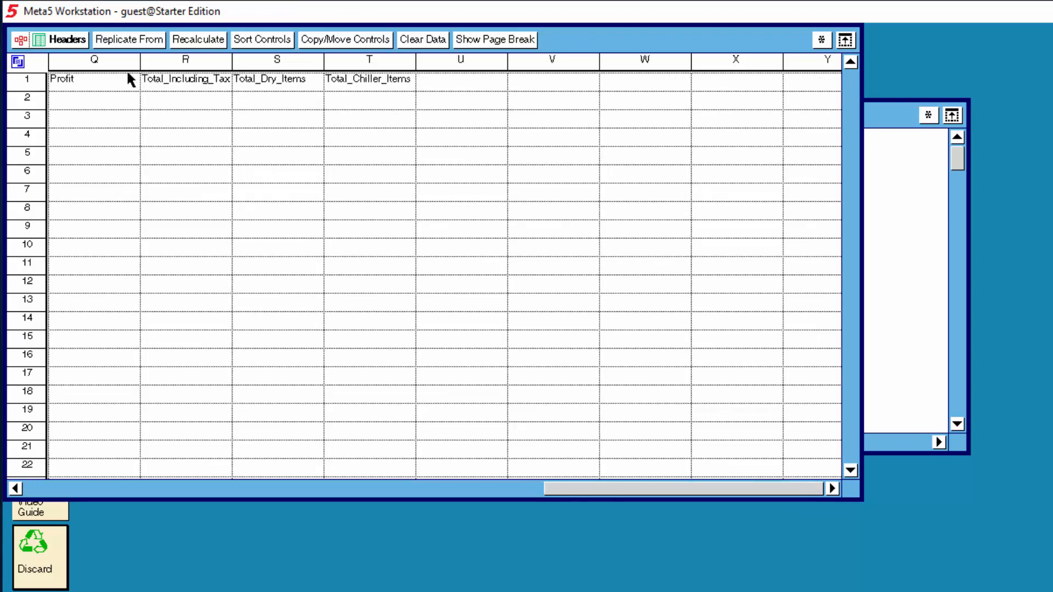
left_click(78, 45)
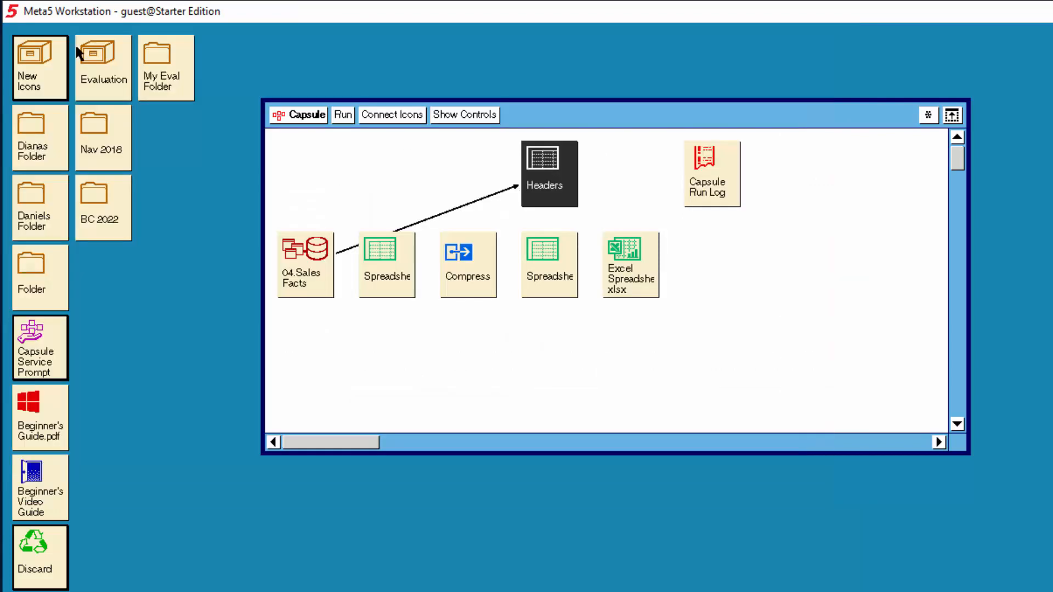
Delete the arrow from 04.Sales Facts to Headers and connect Headers to Excel Spreadsheet.xlsx
left_click(489, 194)
left_click(489, 164)
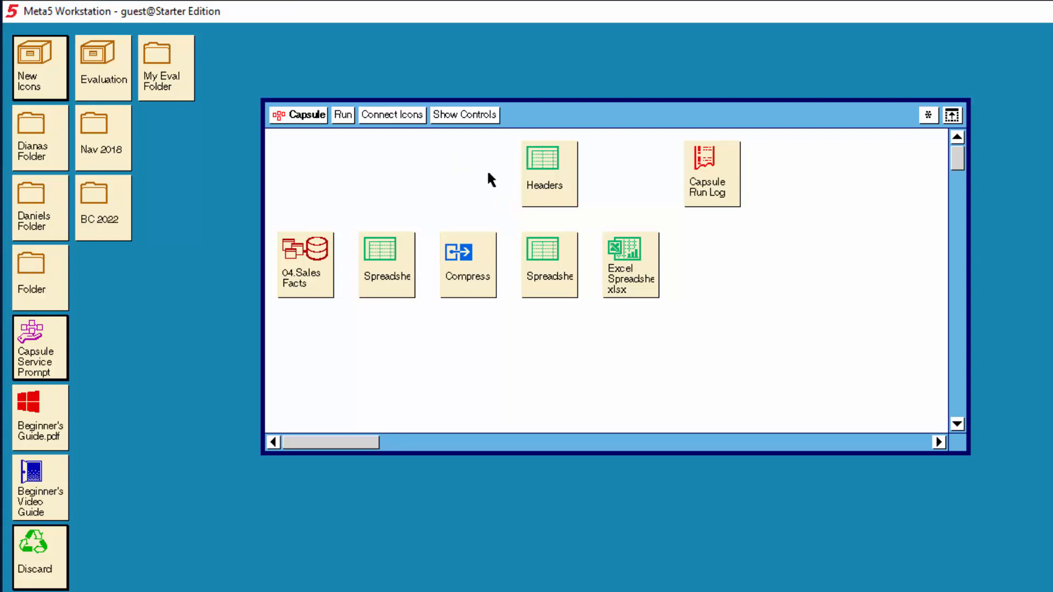
left_click(545, 186)
left_click(387, 117)
left_click(631, 277)
Set the destination area of the Headers-to-Excel arrow to Other, with the region name DataName_h
left_click(588, 215)
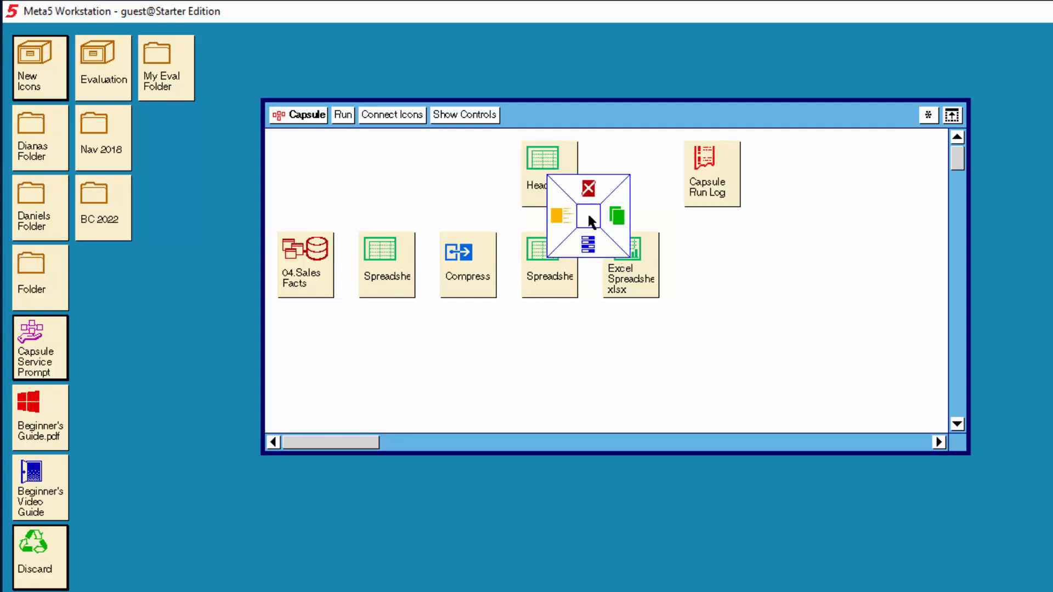
left_click(587, 245)
left_click(204, 288)
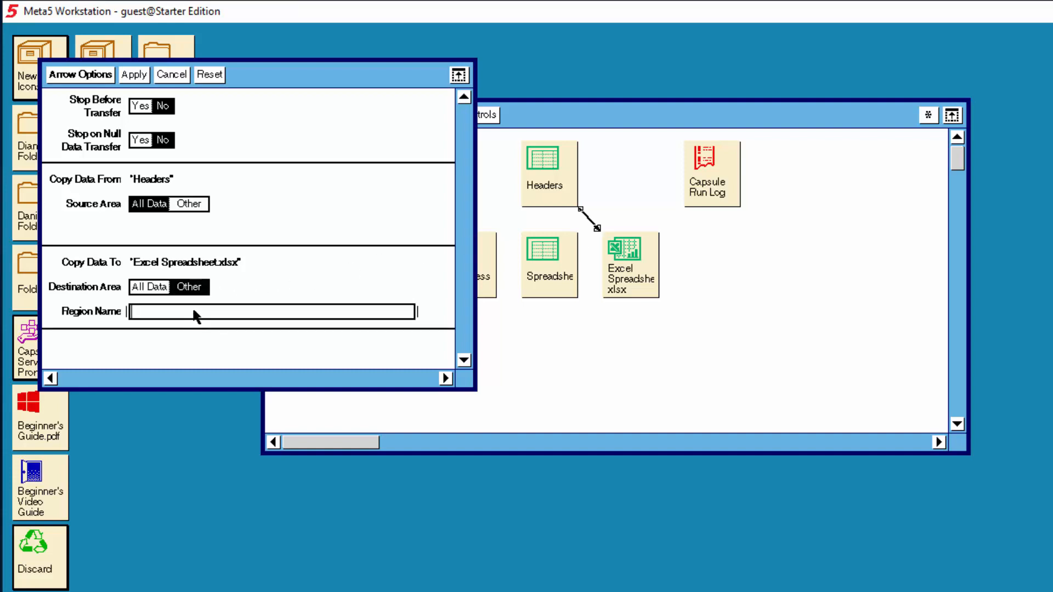
type("DataName_h")
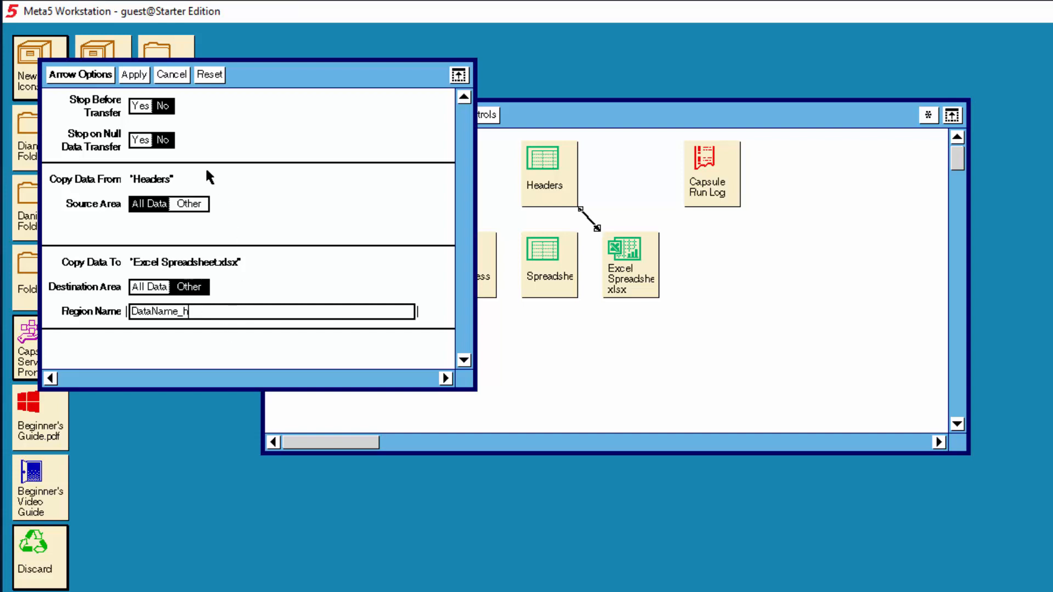
left_click(102, 79)
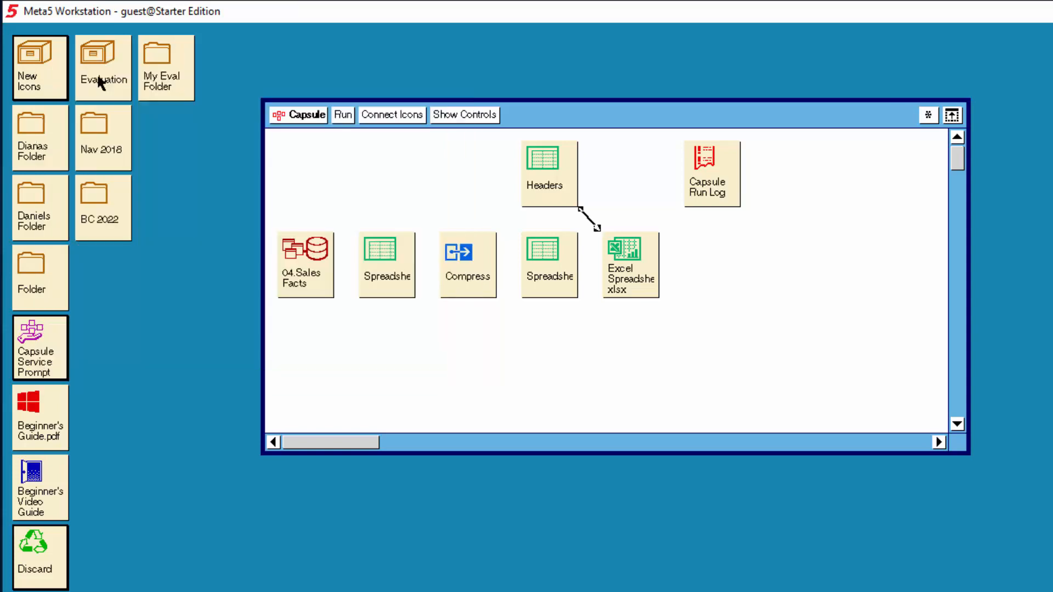
Run the capsule, check the transferred headers and a named range in the Excel workbook, and close it
left_click(343, 114)
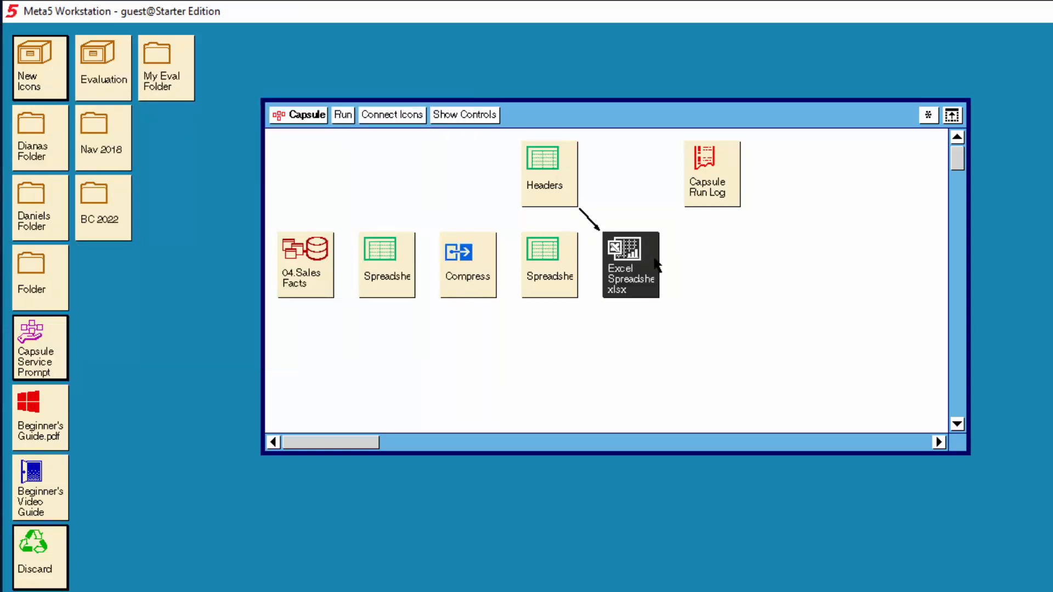
double_click(427, 179)
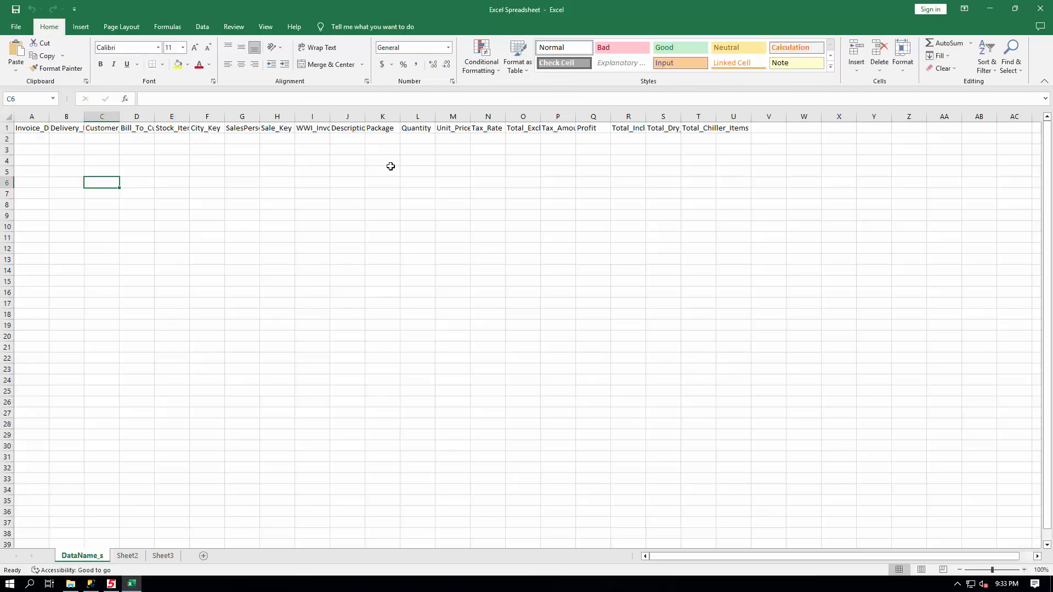
left_click(54, 102)
left_click(27, 110)
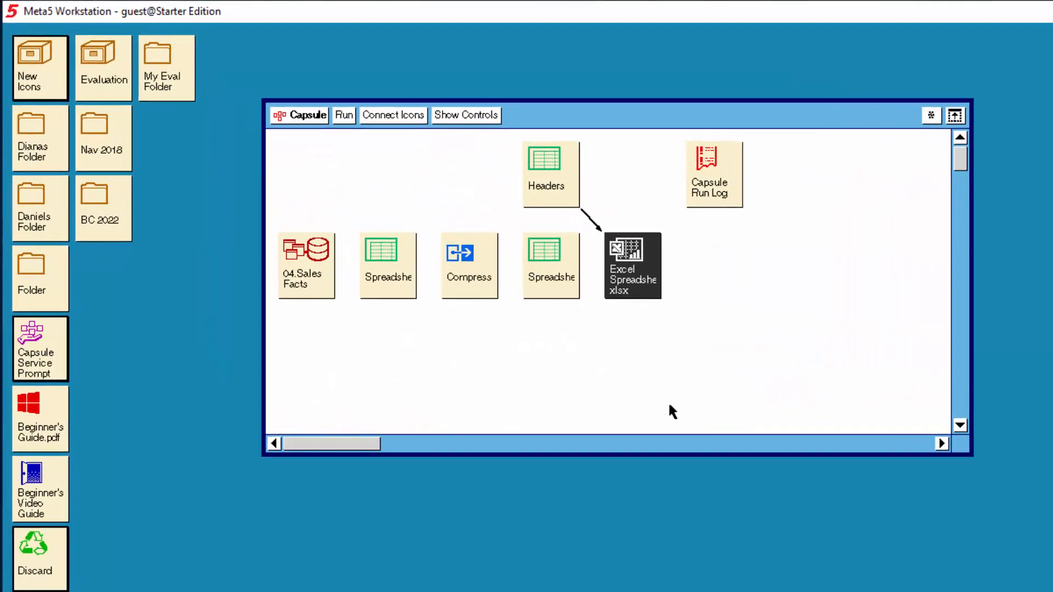
Remove the General Qualifier 0 = 1 from the 04.Sales Facts query and close the query
double_click(318, 271)
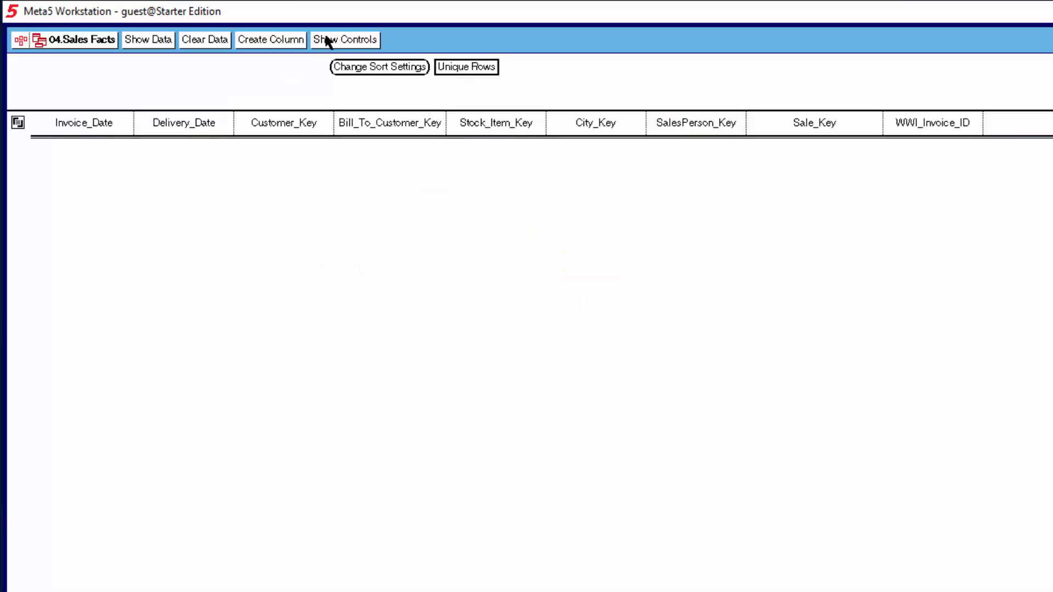
left_click(327, 41)
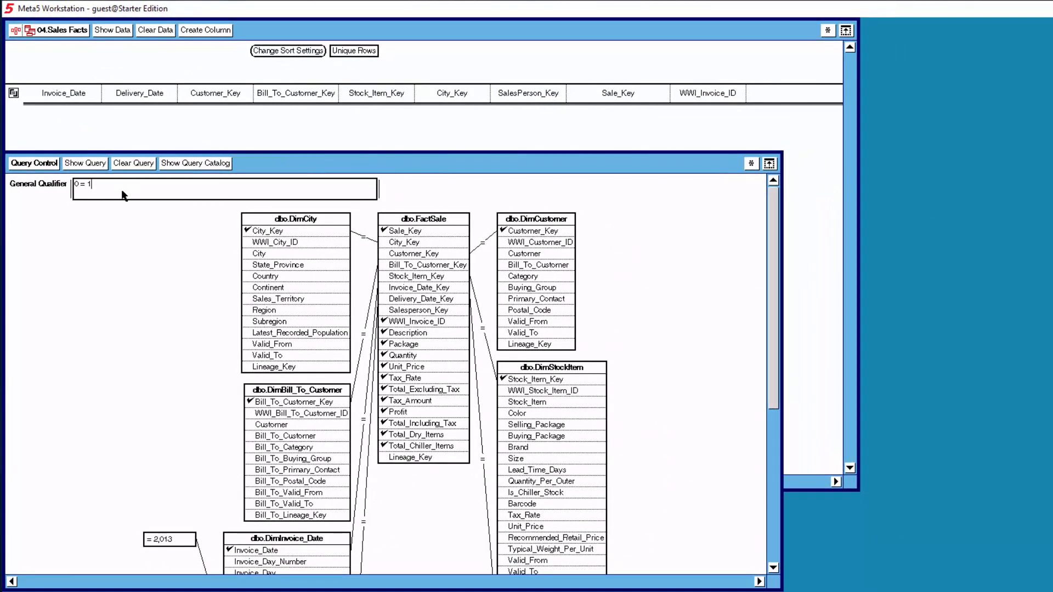
key("BackSpace")
key("BackSpace")
key("BackSpace")
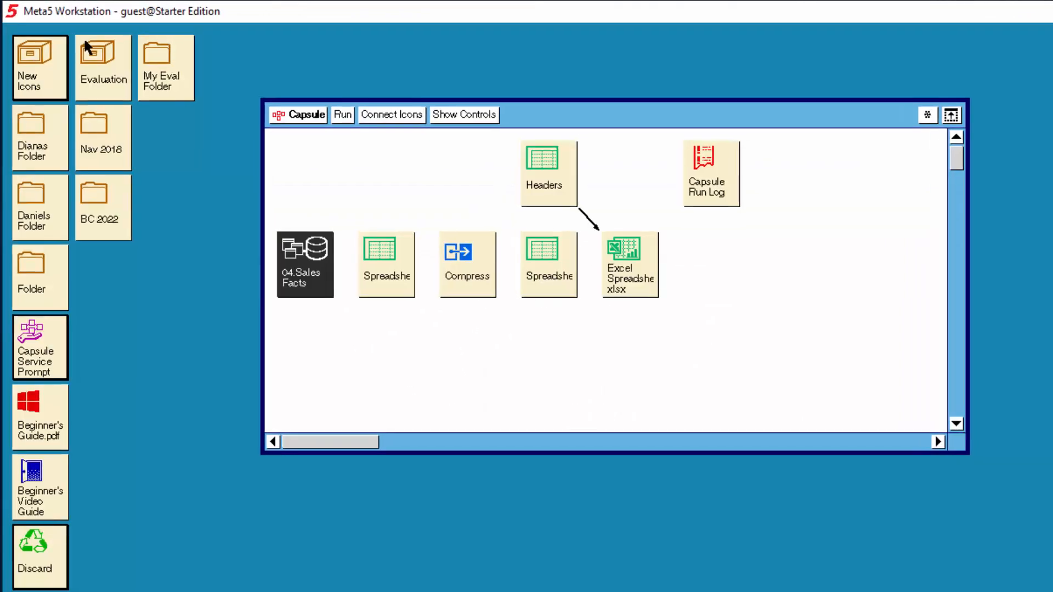
Set the Compress transformer to delete row 1, apply the controls and close its windows
left_click(461, 261)
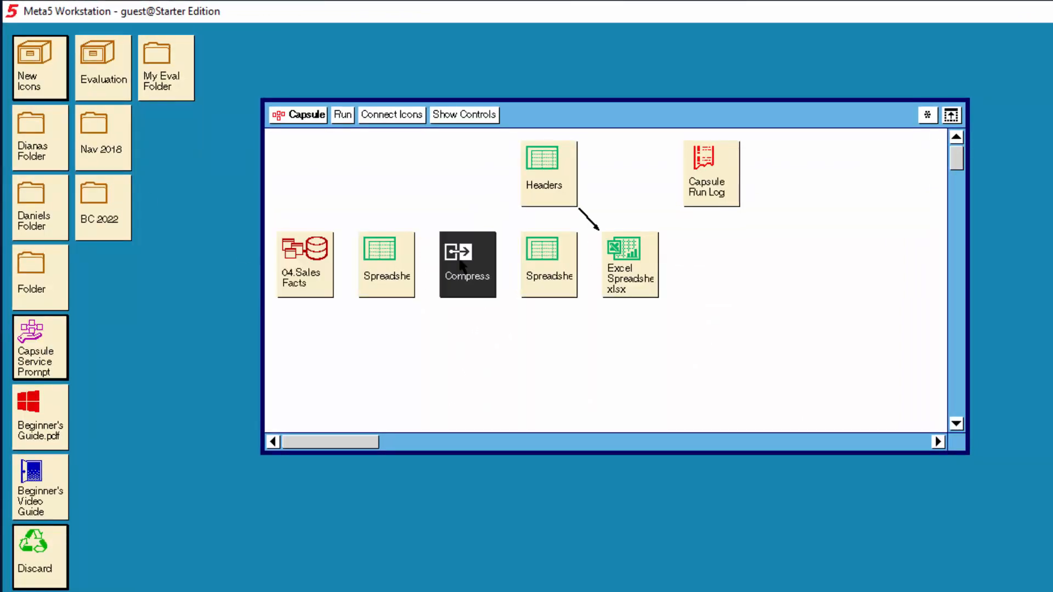
double_click(461, 264)
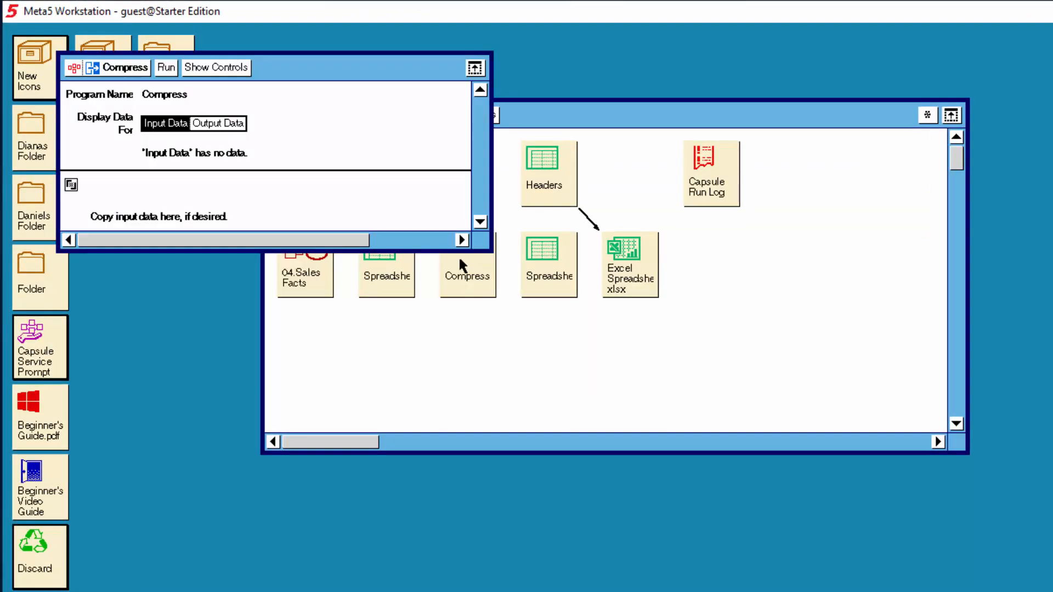
left_click(217, 68)
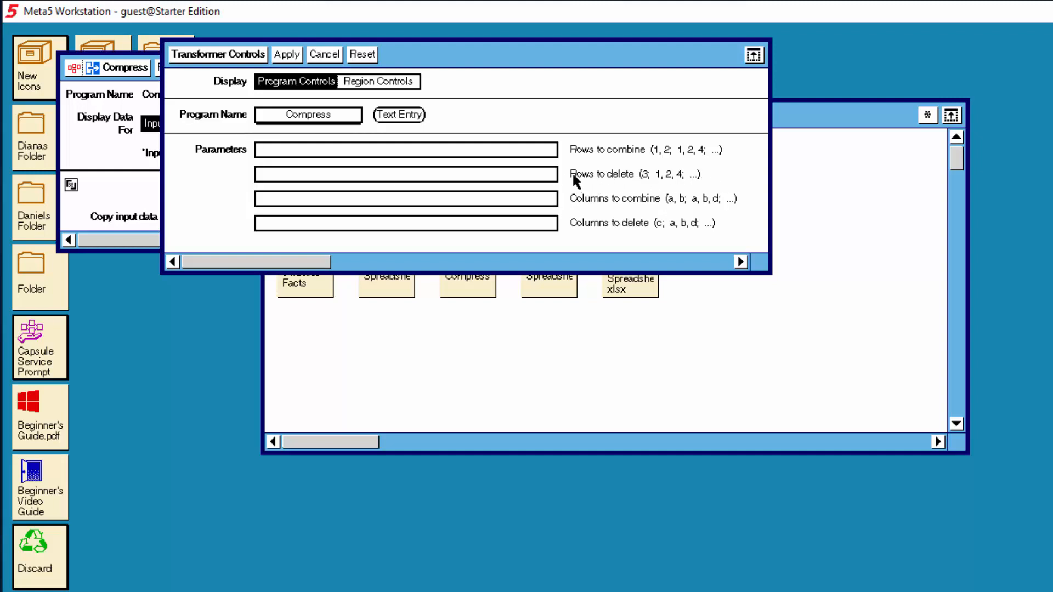
left_click(303, 175)
type("1")
left_click(248, 55)
left_click(137, 74)
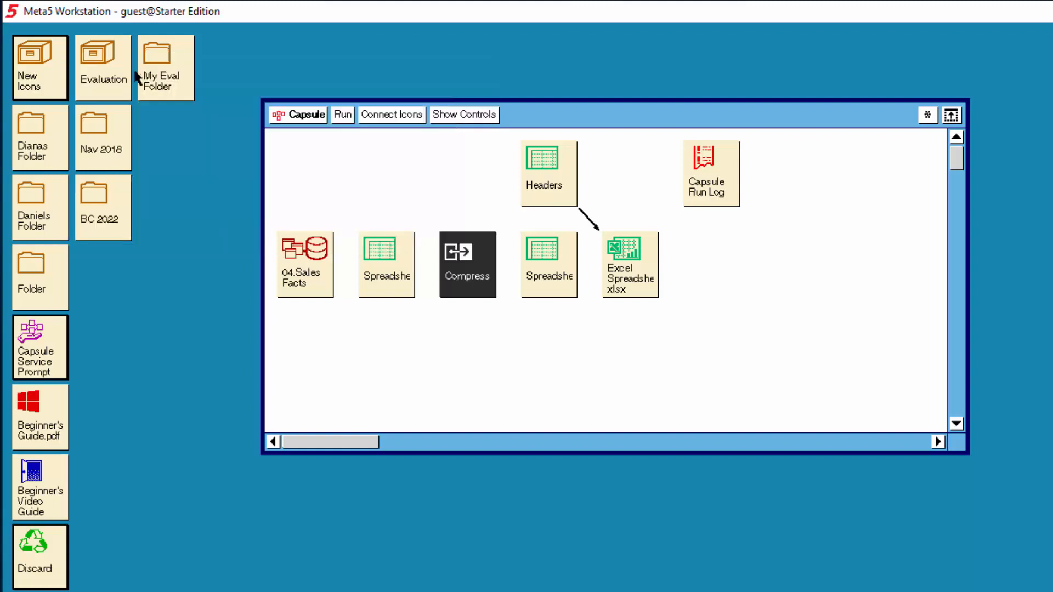
Chain 04.Sales Facts through the first Spreadsheet, Compress and the second Spreadsheet to Excel Spreadsheet.xlsx with arrows
left_click(312, 290)
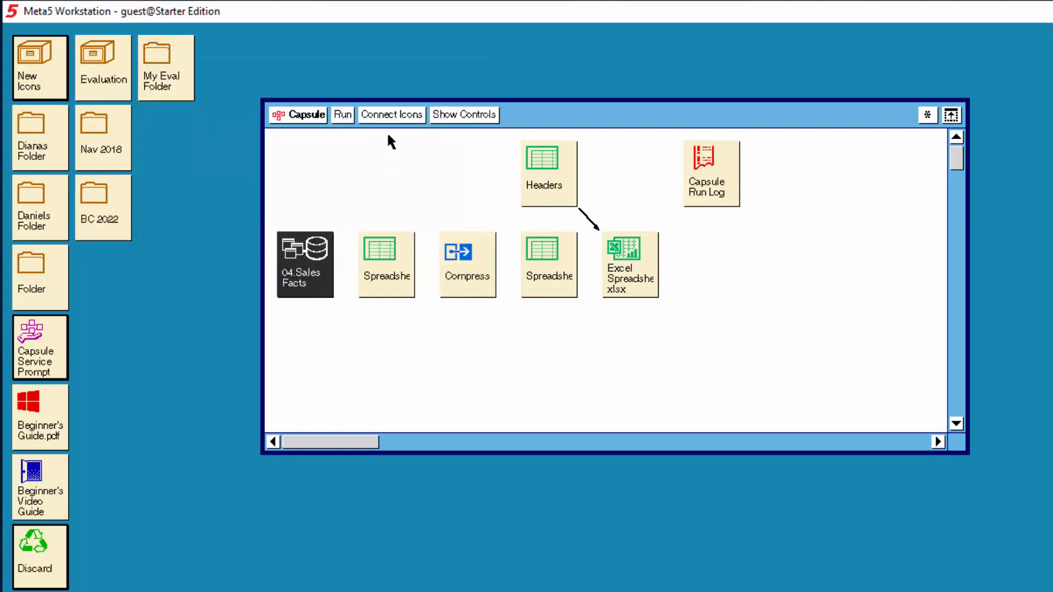
left_click(392, 116)
left_click(384, 256)
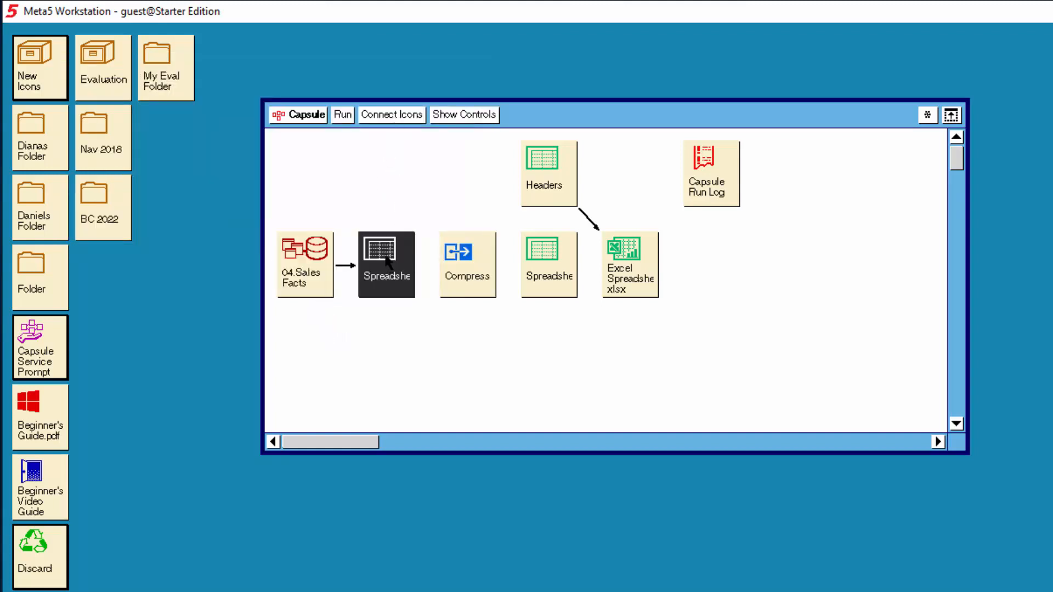
left_click(400, 129)
left_click(463, 253)
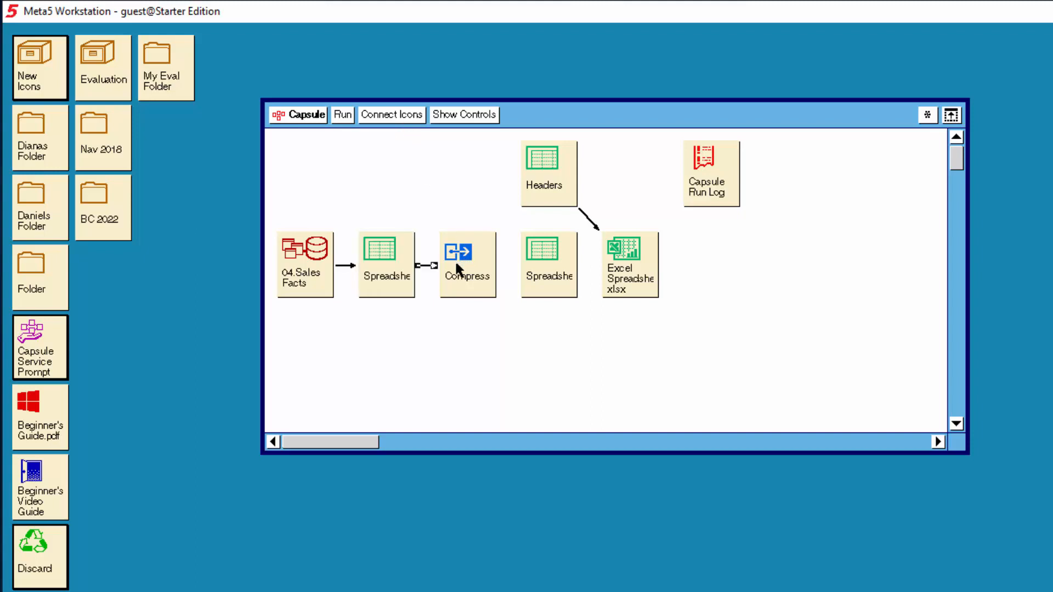
left_click(384, 117)
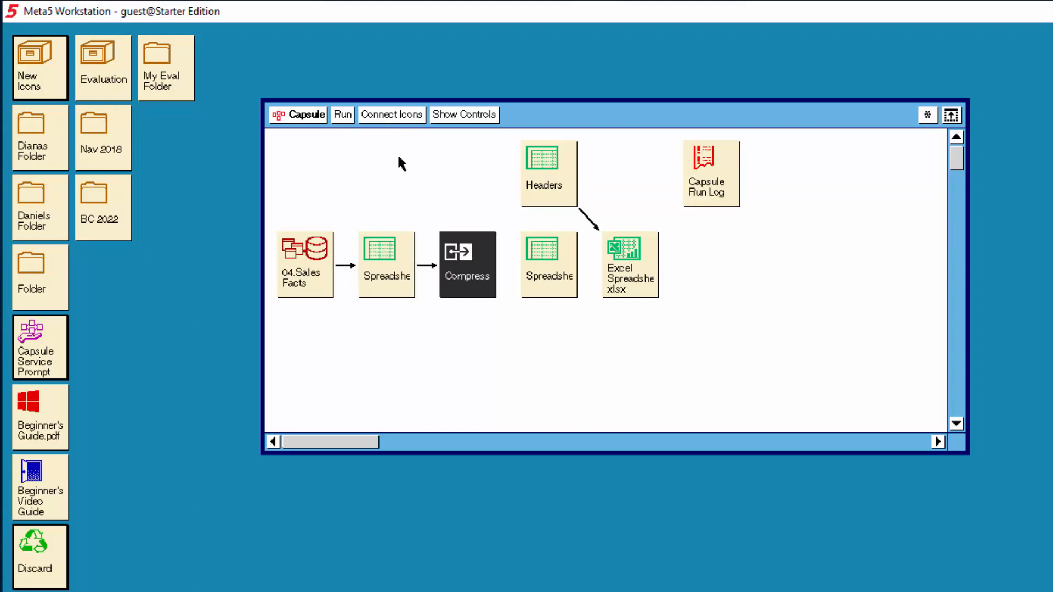
left_click(535, 258)
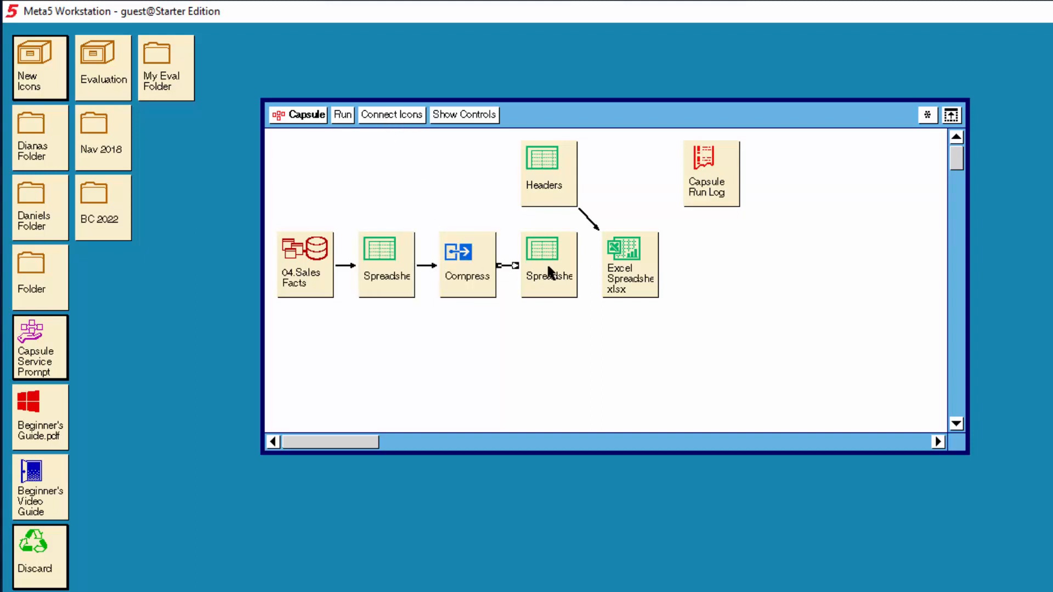
left_click(407, 122)
left_click(617, 276)
Set the destination area of the arrow from the second Spreadsheet to the Excel workbook to Other, with the region name DataName_d
right_click(586, 265)
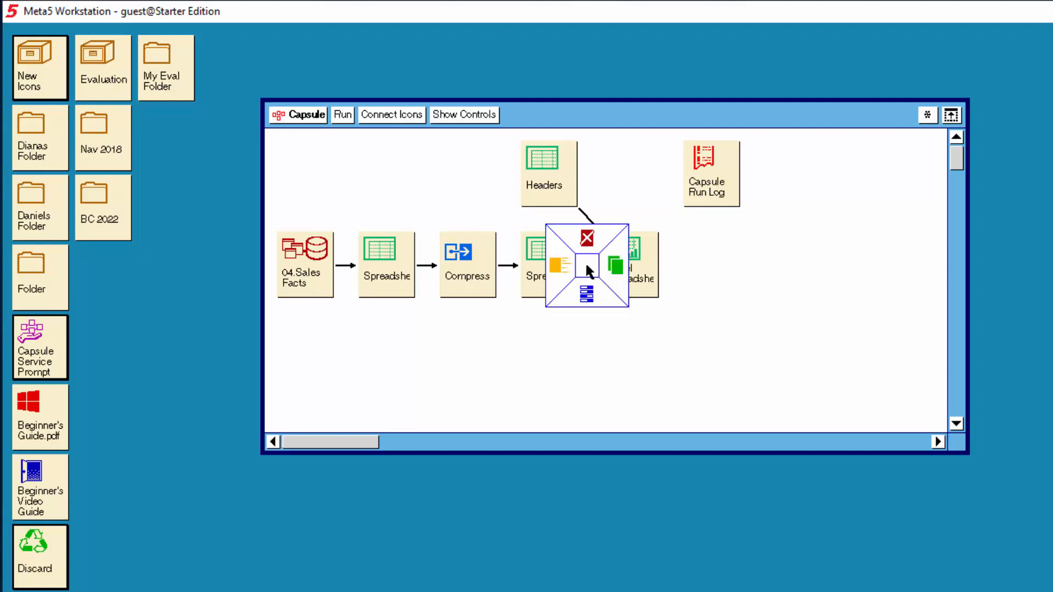
left_click(587, 293)
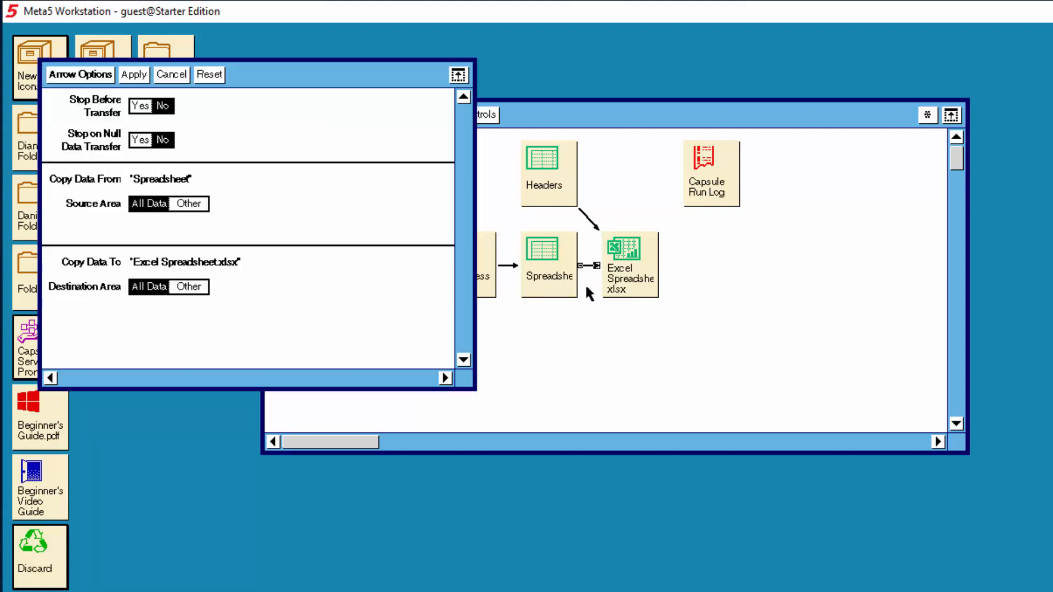
left_click(194, 286)
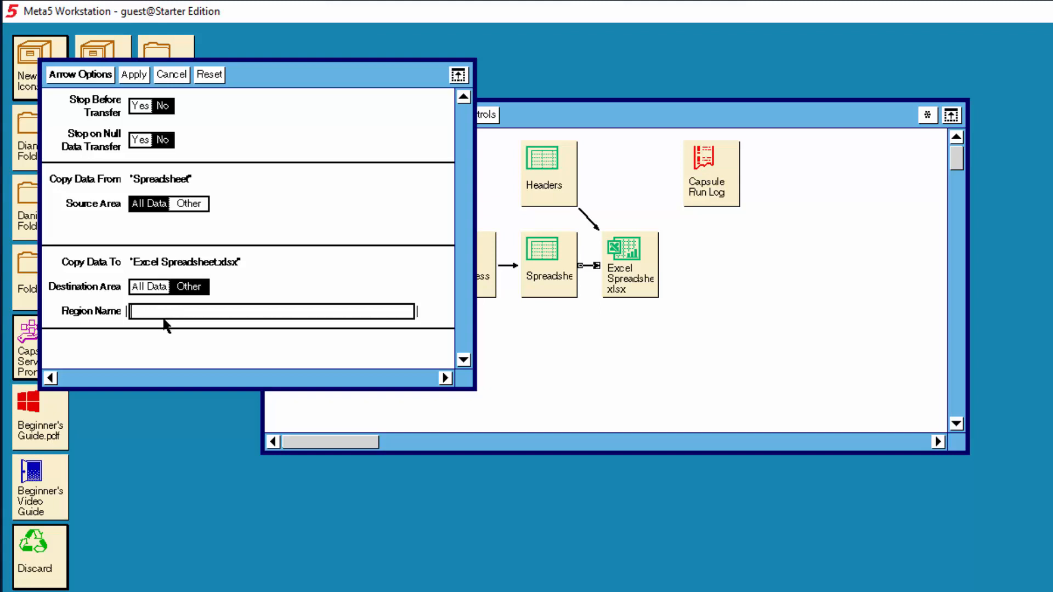
type("DataName_d")
left_click(152, 318)
left_click(138, 80)
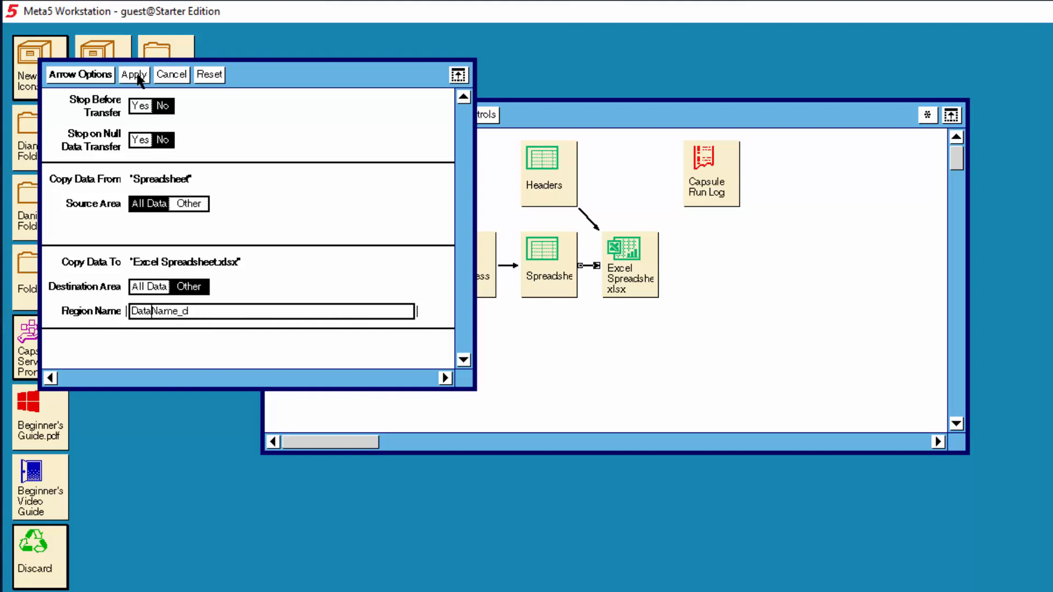
left_click(104, 74)
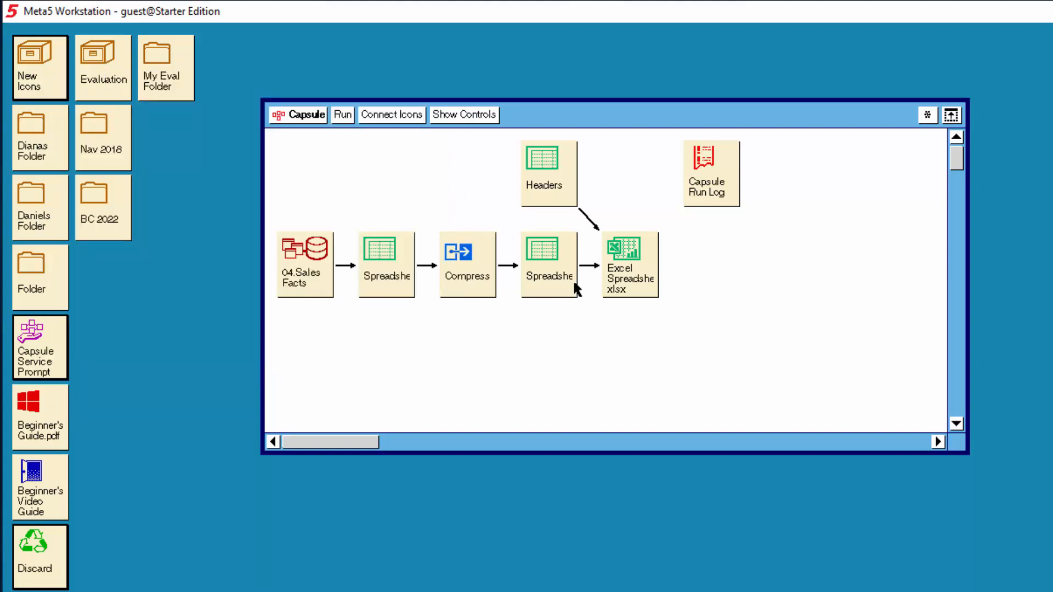
Delete the arrow from Headers to the Excel workbook and run the capsule starting with 04.Sales Facts
left_click(593, 222)
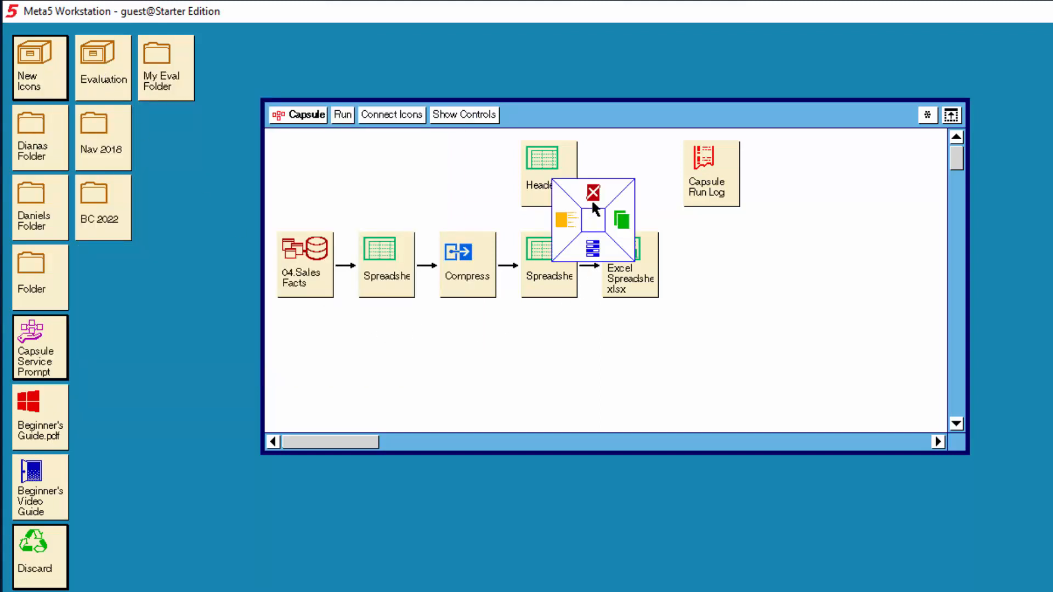
left_click(593, 195)
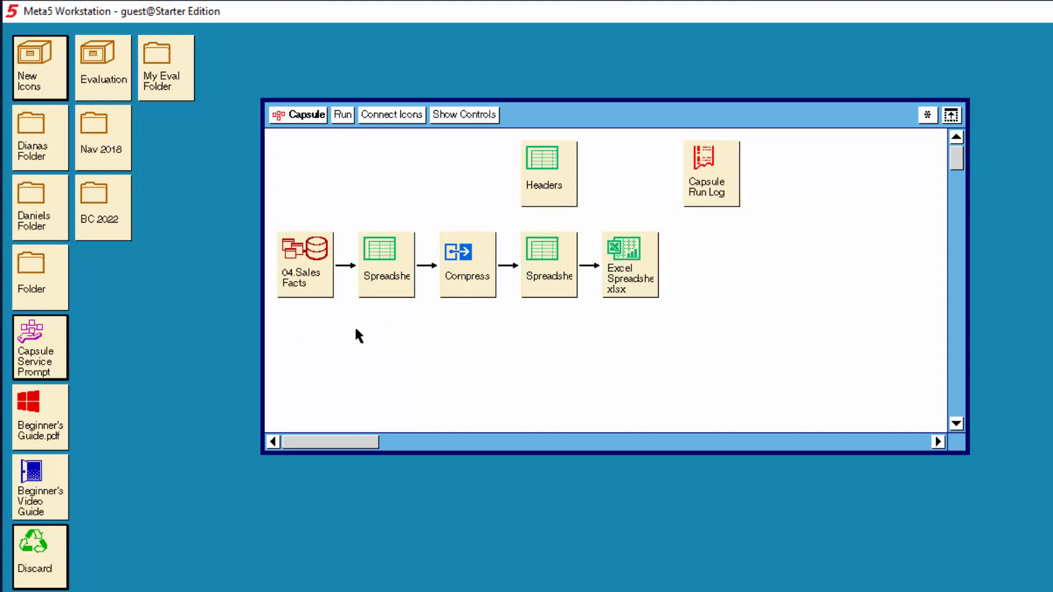
left_click(302, 283)
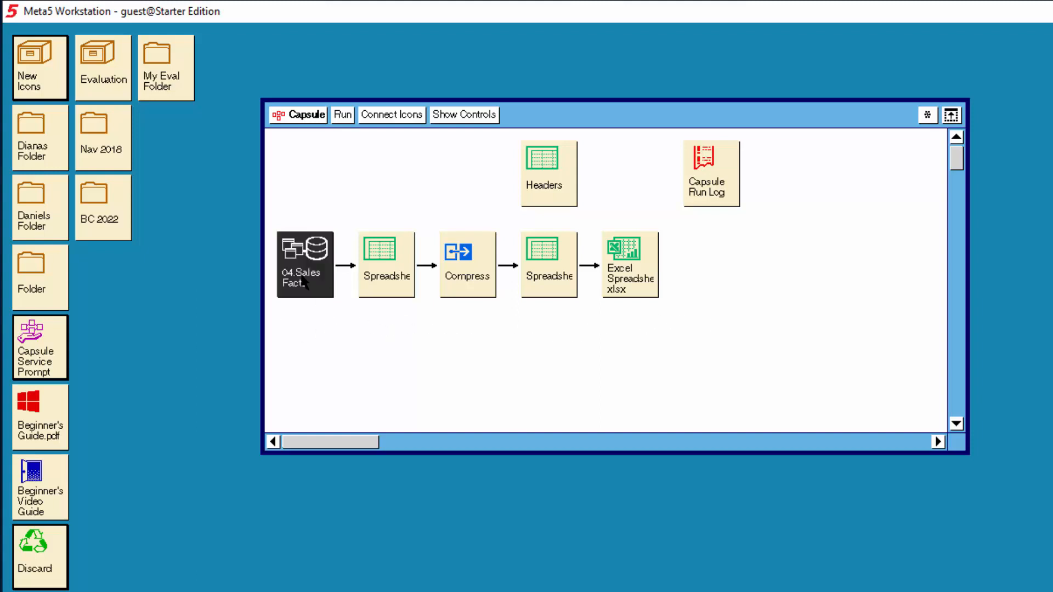
left_click(342, 115)
Open the capsule's Excel workbook and convert the range A1:T60969 on sheet DataName_s into a table with headers
double_click(629, 267)
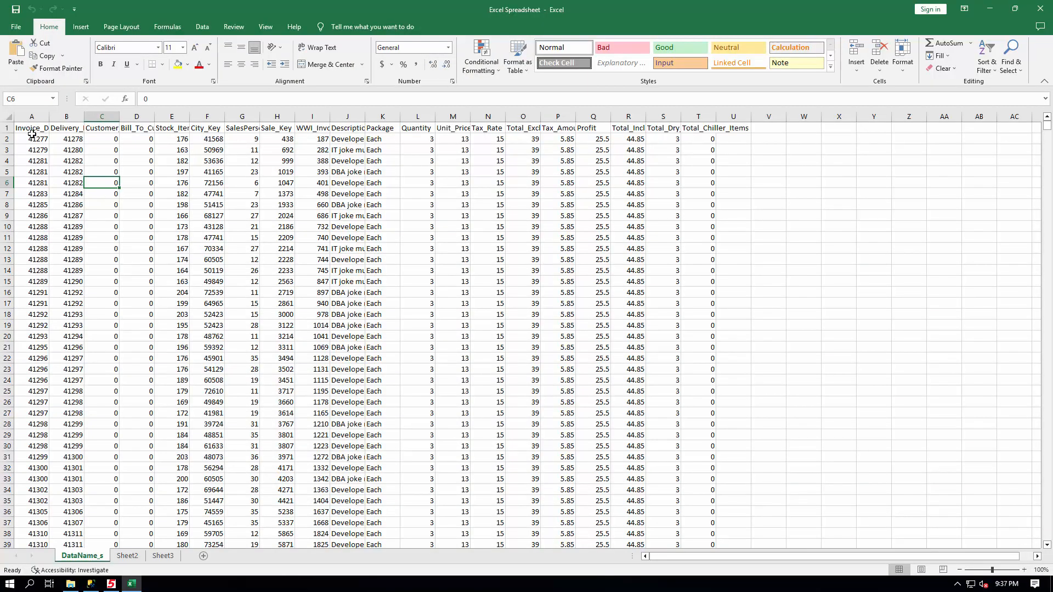
left_click(32, 134)
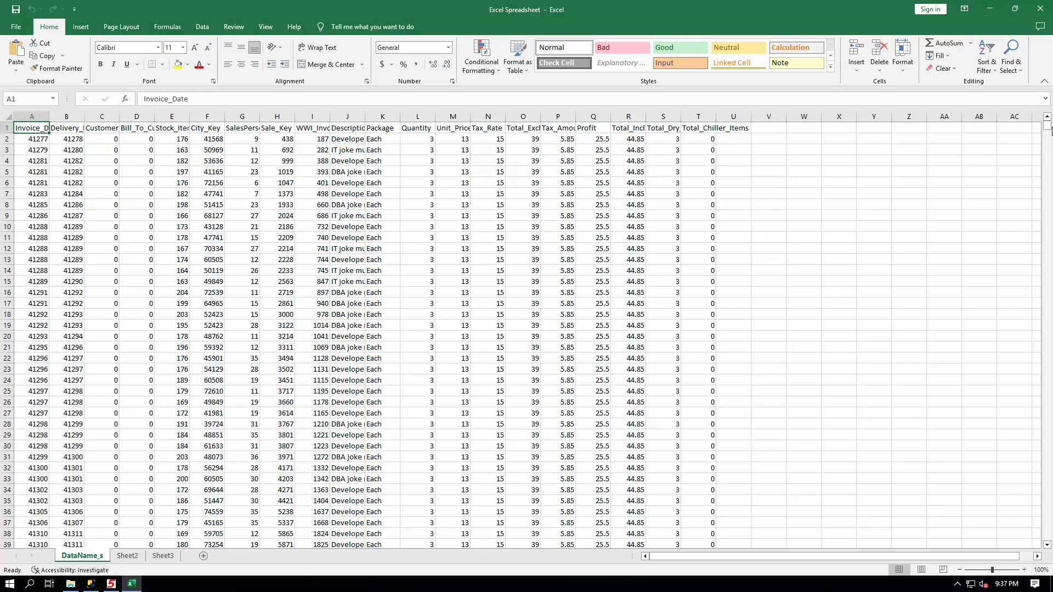
left_click_drag(1047, 126, 1050, 540)
scroll(855, 469, "down", 4)
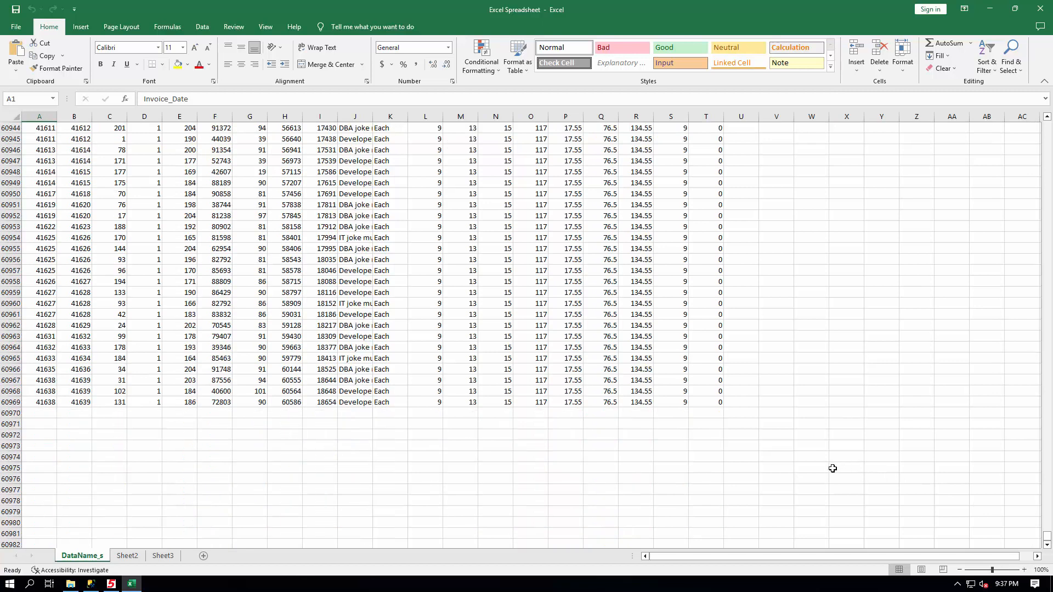
left_click(714, 403, "shift")
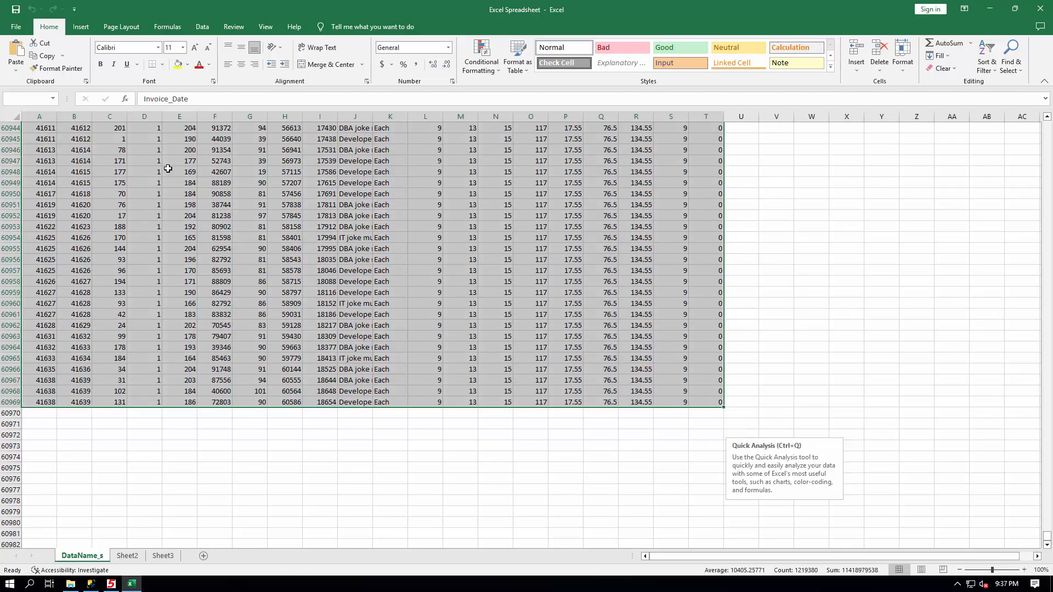
left_click(81, 31)
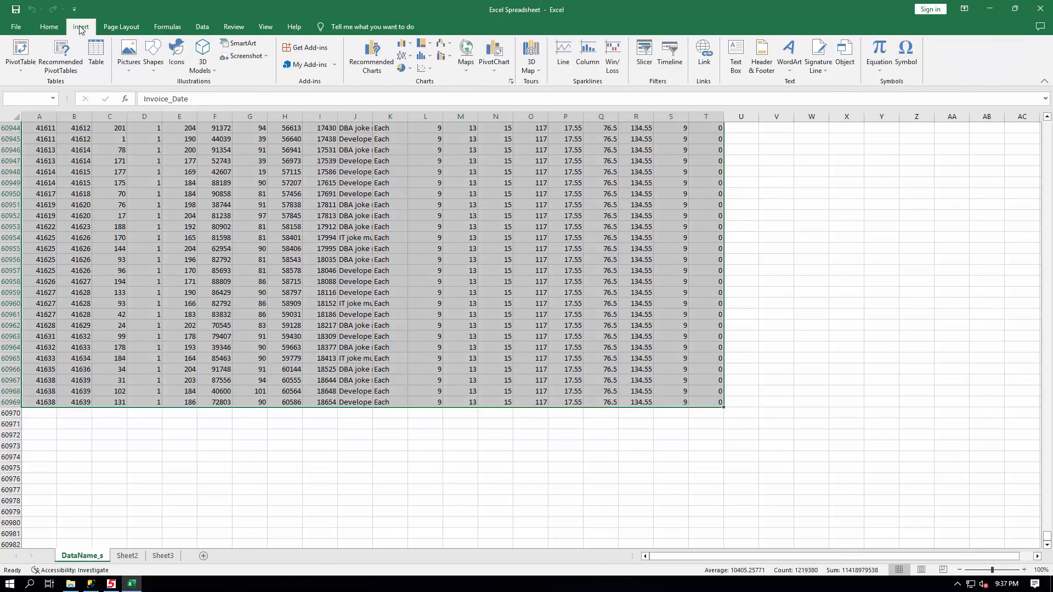
left_click(99, 54)
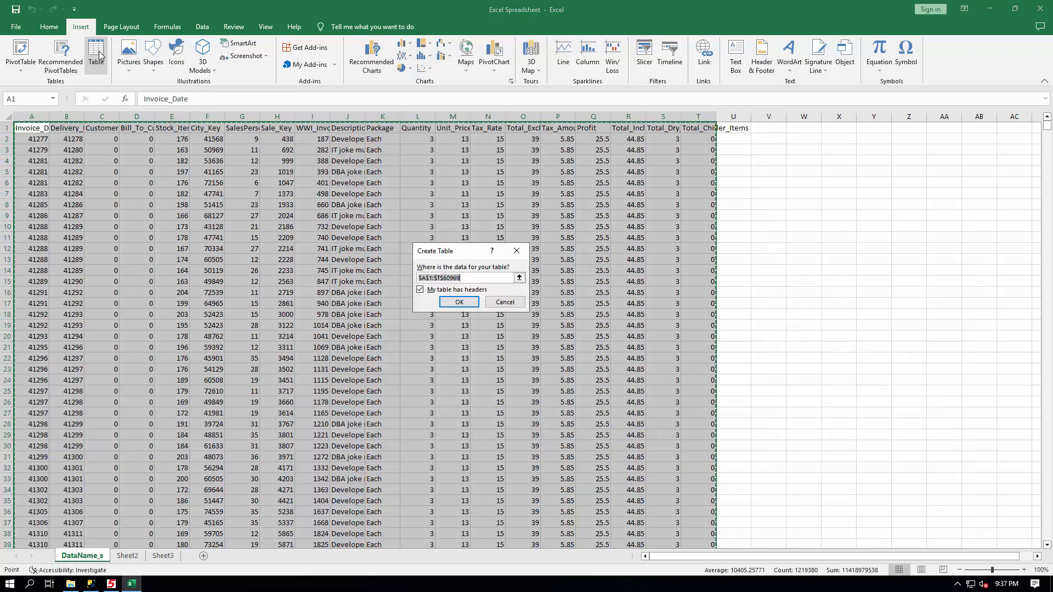
left_click(460, 302)
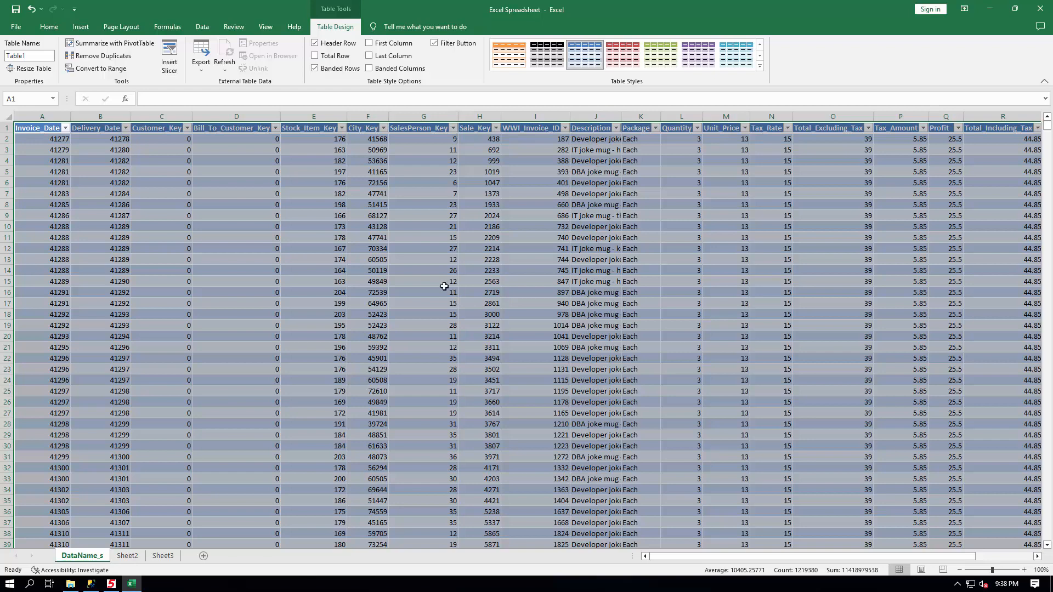
Rename the new table to DataName_t
left_click(49, 58)
type("DataName_t")
key("Return")
Check the extents of the named ranges DataName_d and DataName_h and the table DataName_t by selecting each in turn
left_click(52, 99)
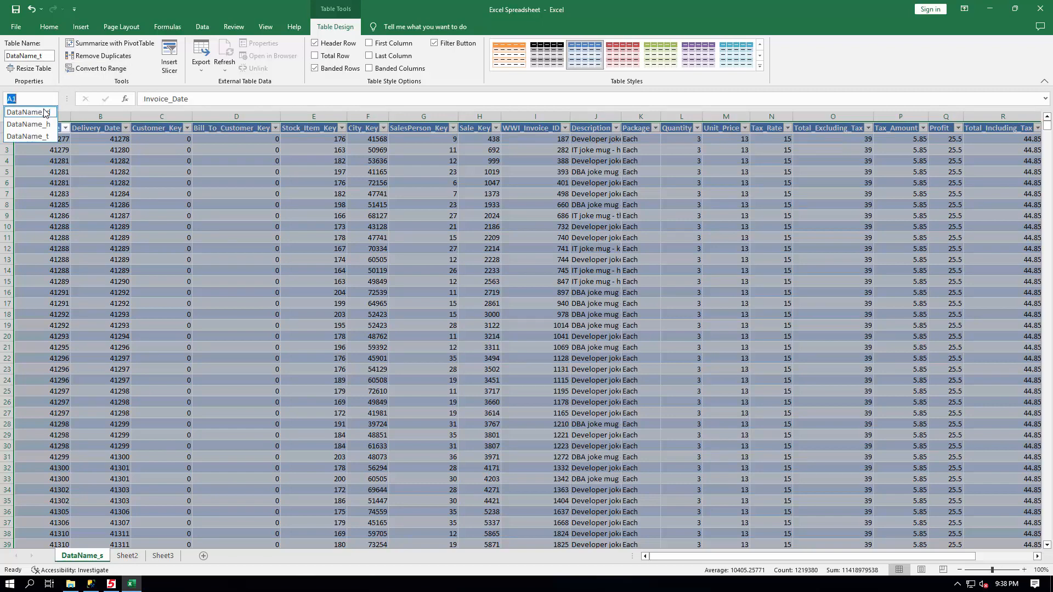
left_click(44, 111)
left_click(52, 99)
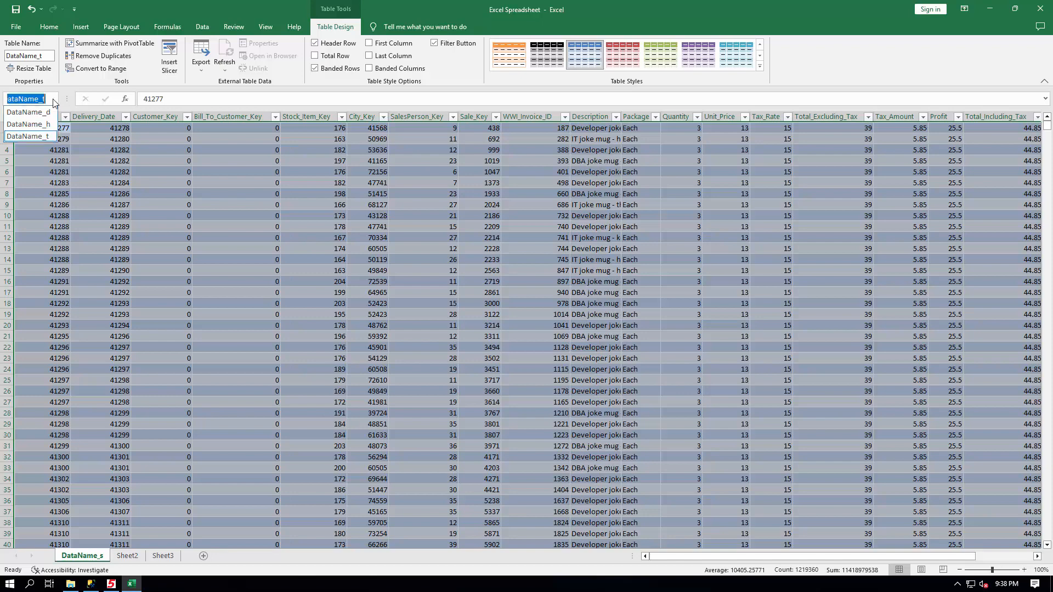
left_click(46, 125)
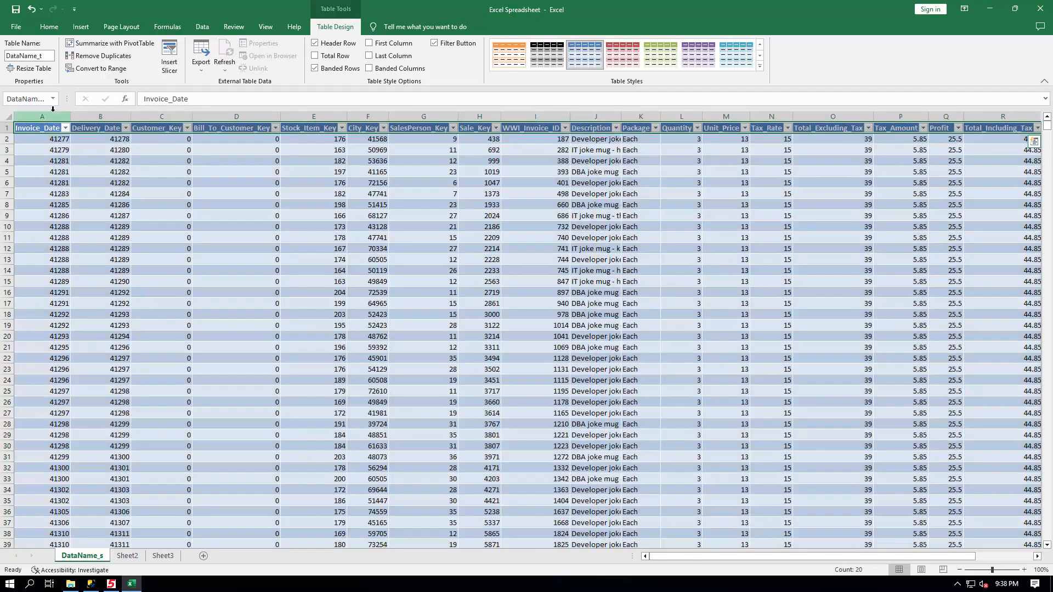
left_click(53, 99)
left_click(37, 137)
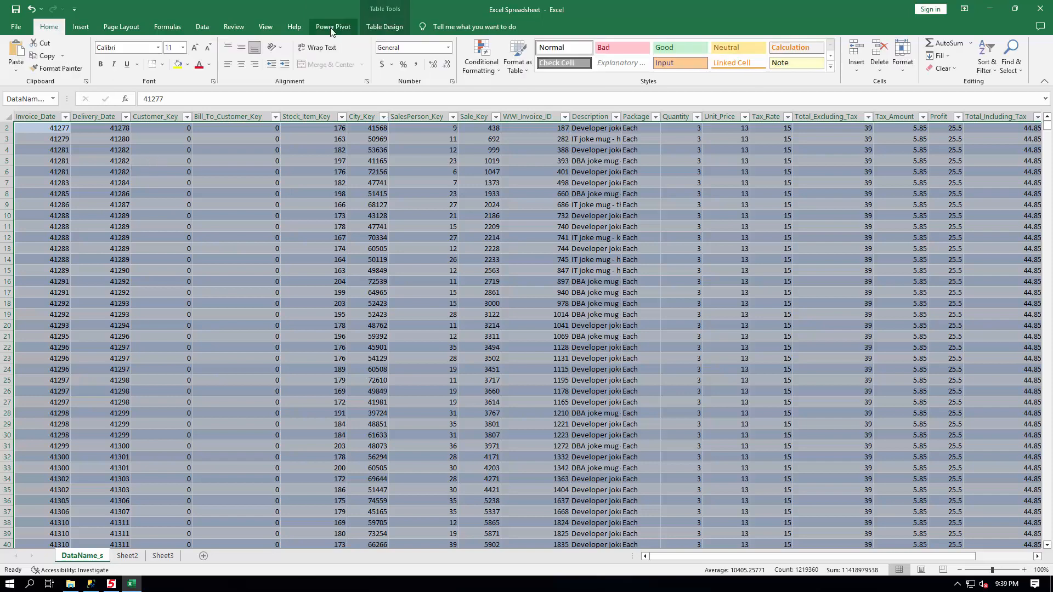
Add the DataName_t table to the Power Pivot data model and close the Power Pivot window
left_click(333, 27)
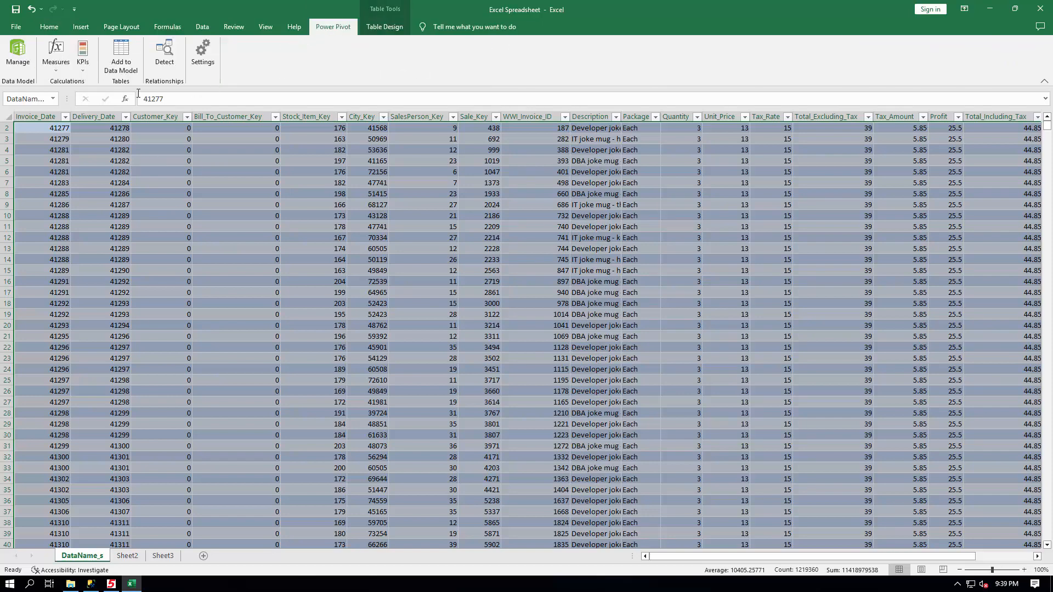
left_click(122, 54)
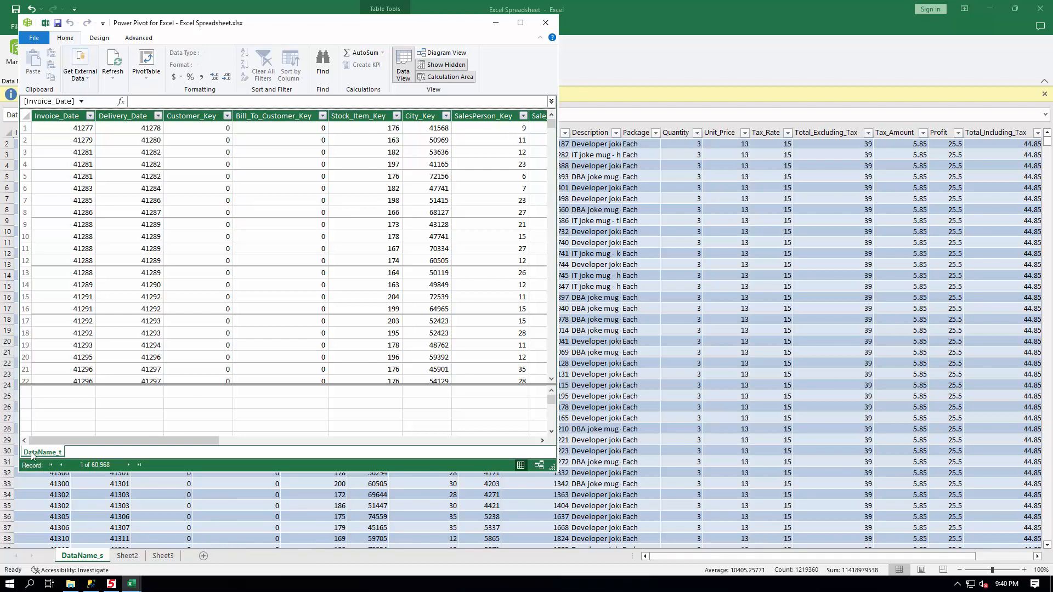
left_click(544, 21)
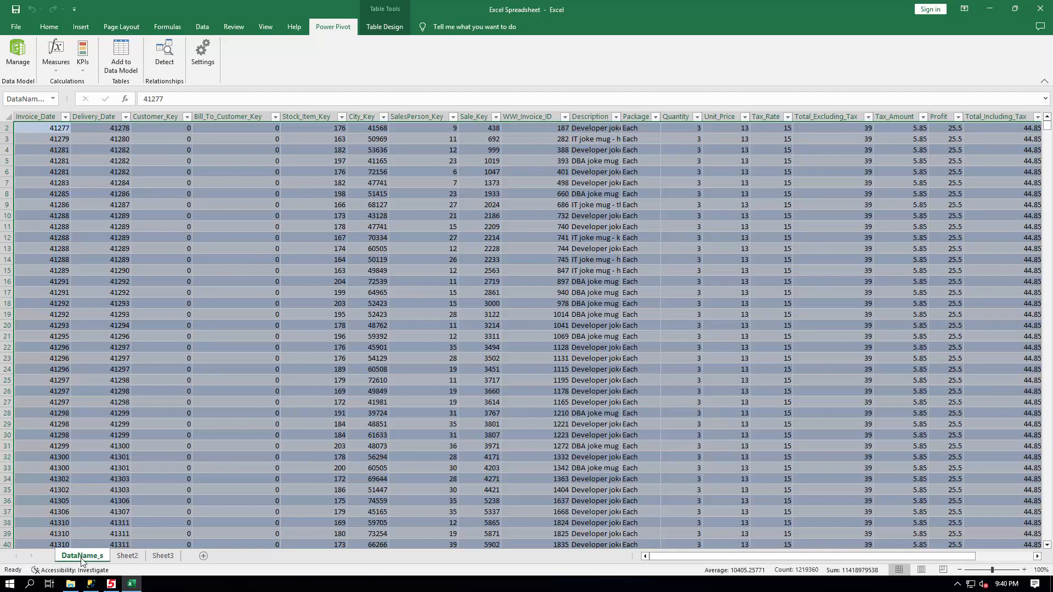
Refresh the DataName_t data in the Power Pivot data model and close the Power Pivot window
left_click(17, 57)
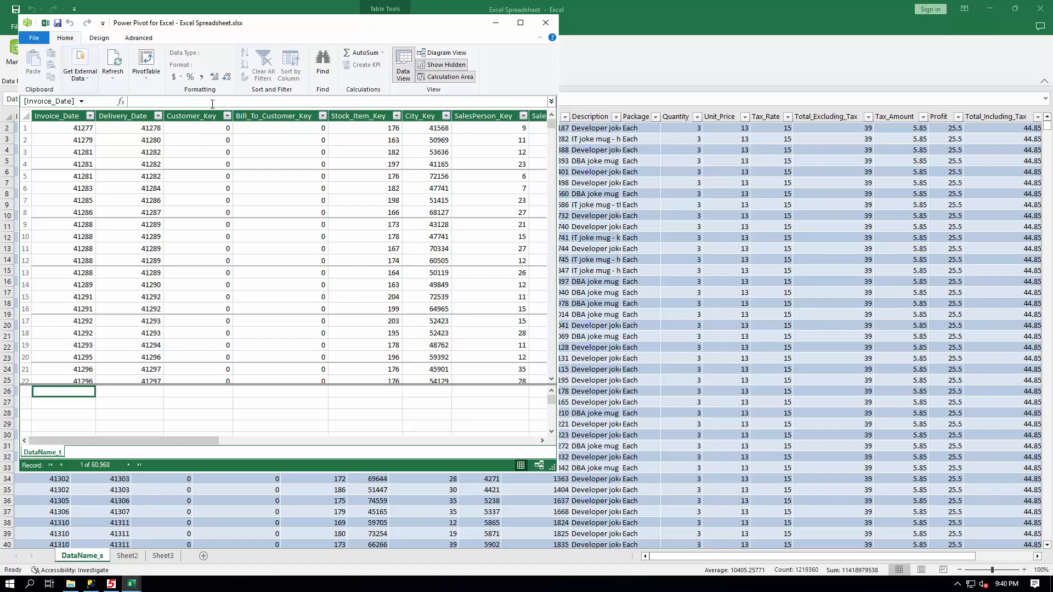
left_click(115, 62)
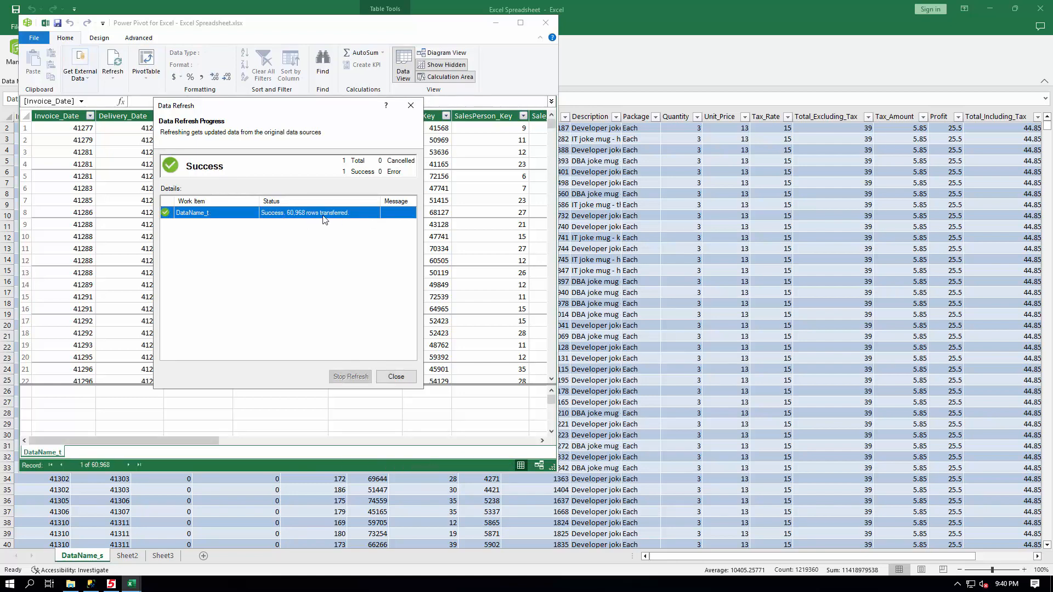
left_click(395, 376)
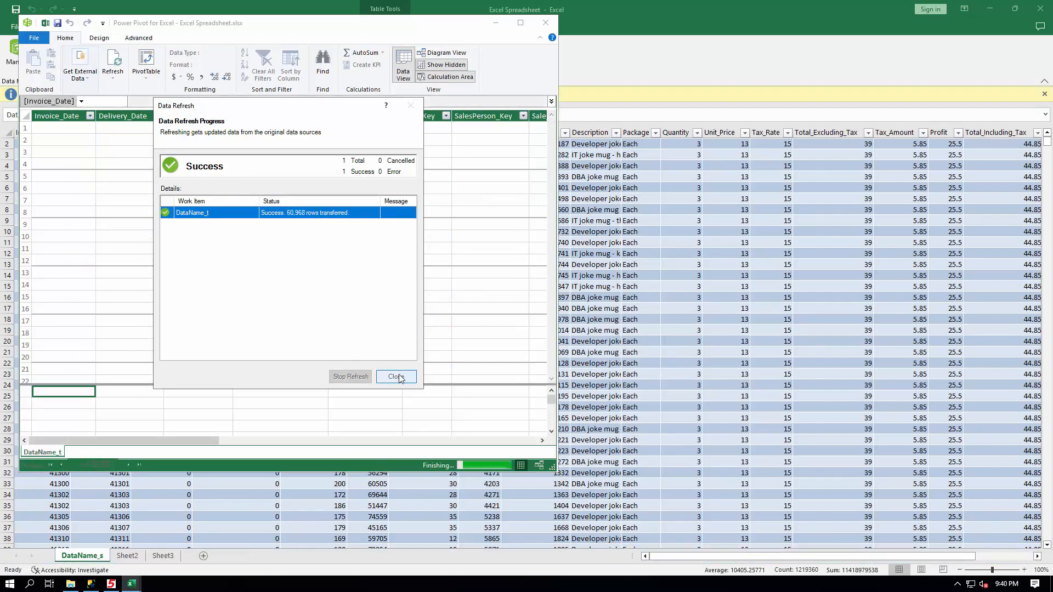
left_click(546, 22)
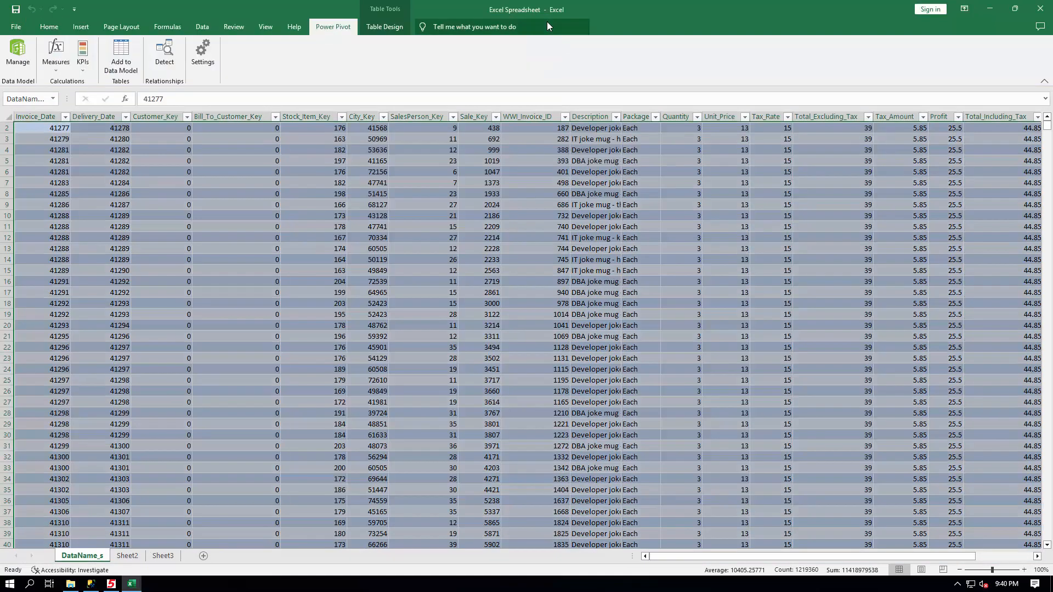
Close the Excel workbook, return to Meta5 Workstation and log off
left_click(1040, 8)
left_click(499, 309)
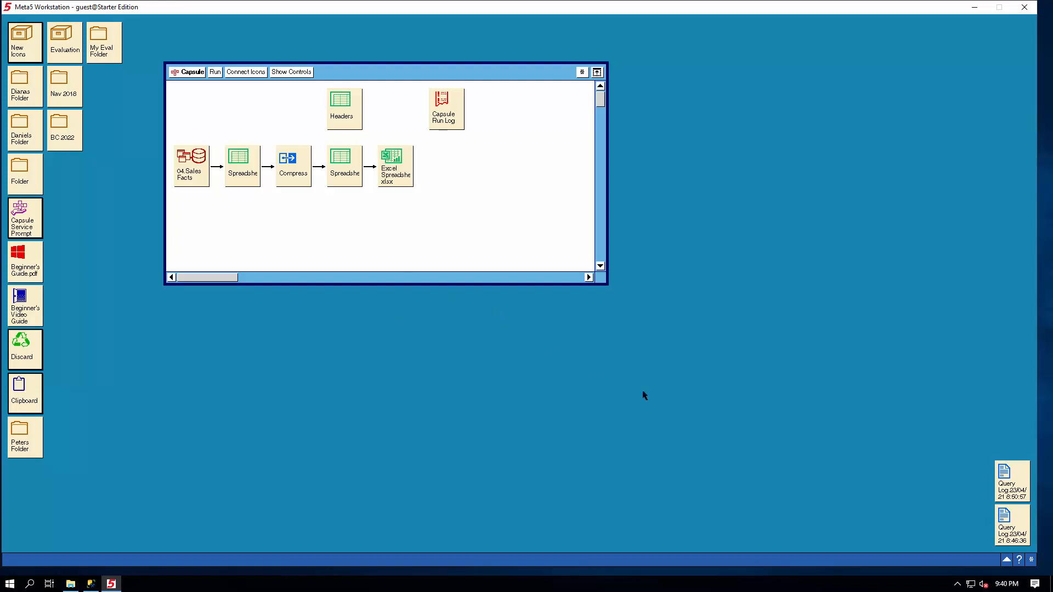
left_click(1031, 559)
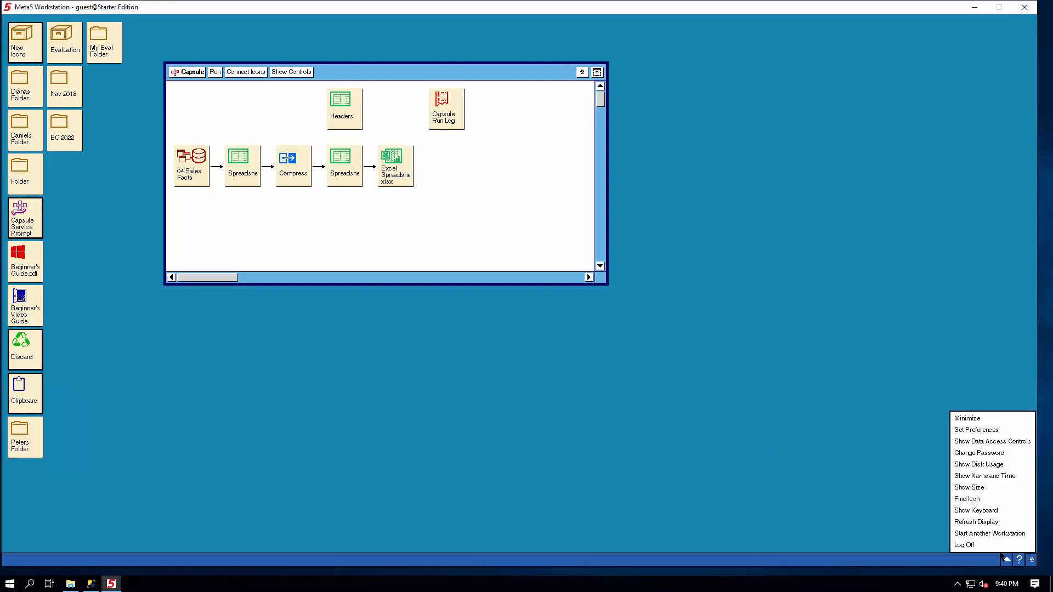
left_click(966, 545)
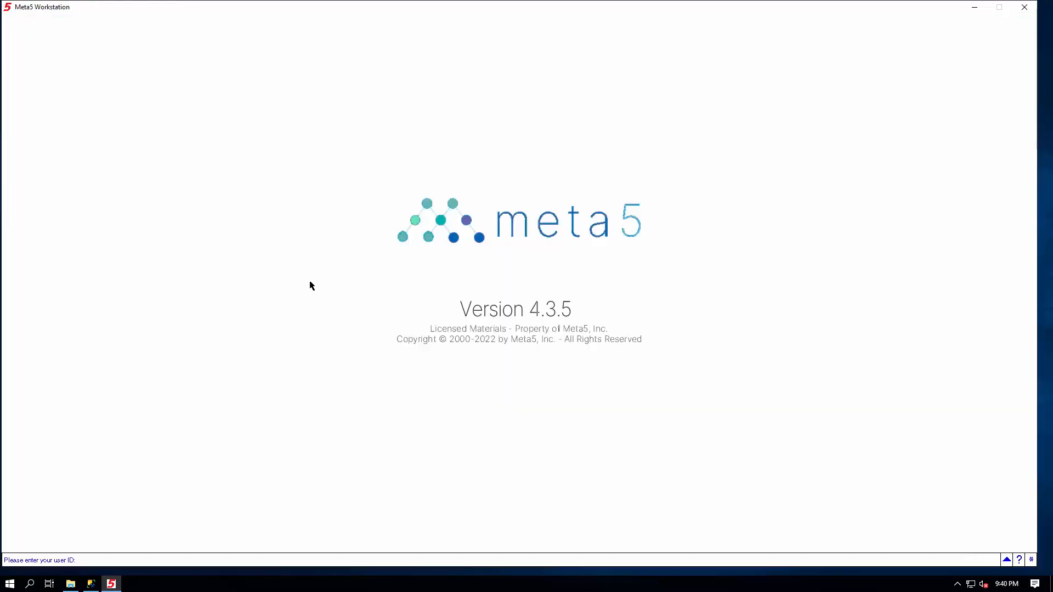